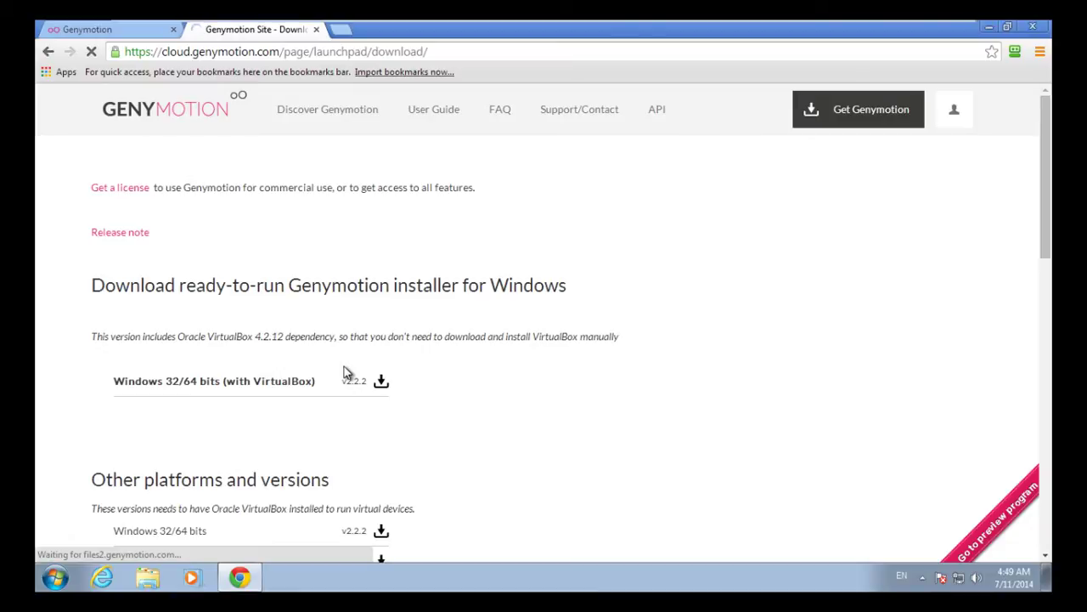
# Look over the Windows installer download page for Genymotion and show the desktop.
pyautogui.scroll(-2, 348, 355)
pyautogui.scroll(2, 331, 357)
pyautogui.press('super+d')
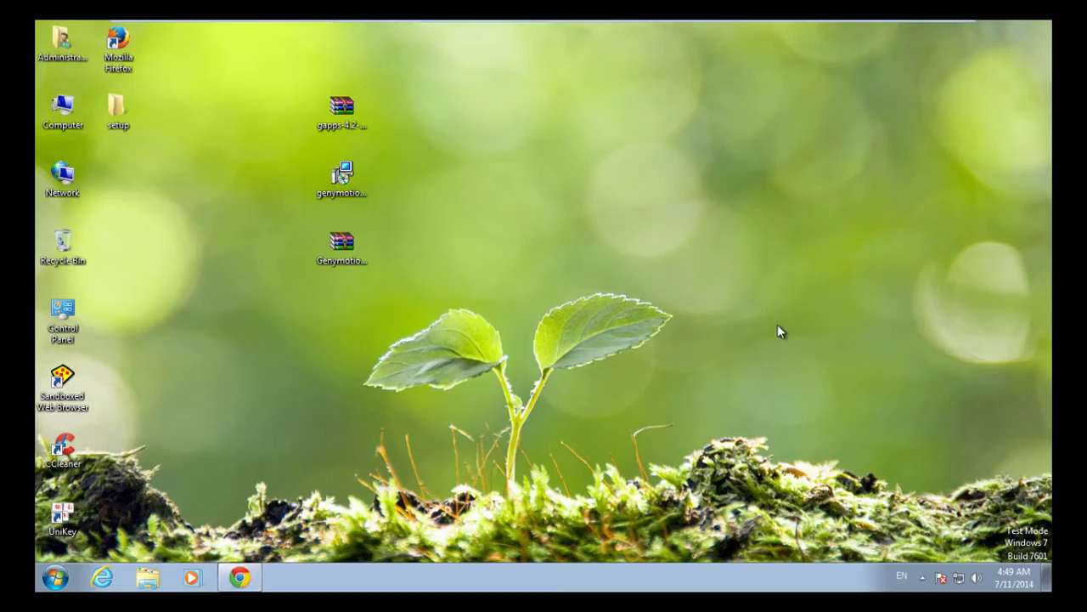
pyautogui.hotkey('alt', 'Tab')
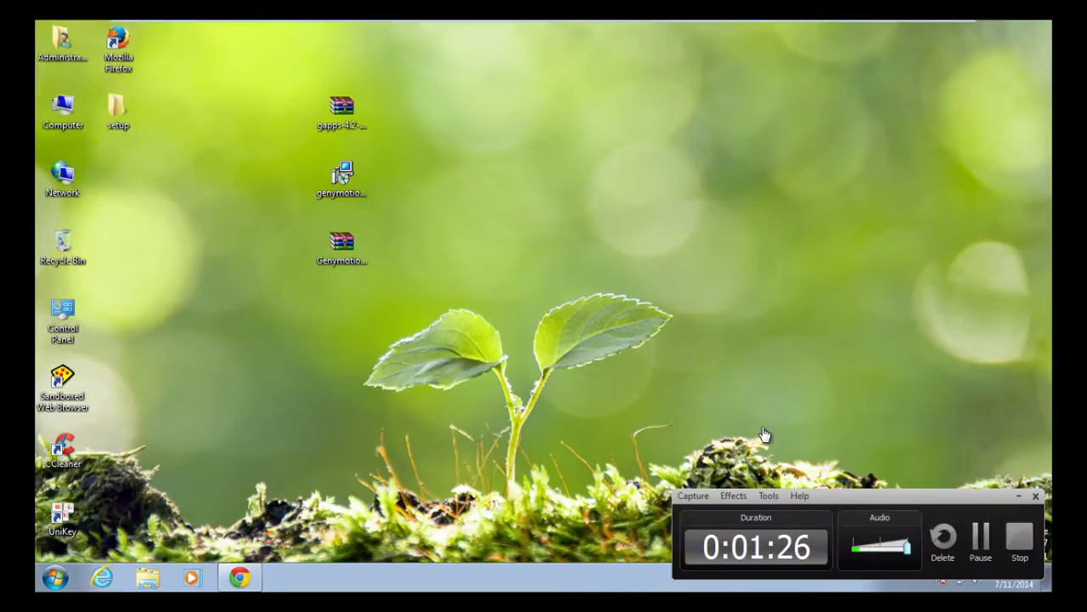
pyautogui.hotkey('alt', 'Tab')
pyautogui.hotkey('alt', 'Tab')
pyautogui.hotkey('alt', 'Tab')
pyautogui.hotkey('alt', 'Tab')
pyautogui.hotkey('alt', 'Tab')
pyautogui.hotkey('alt', 'Tab')
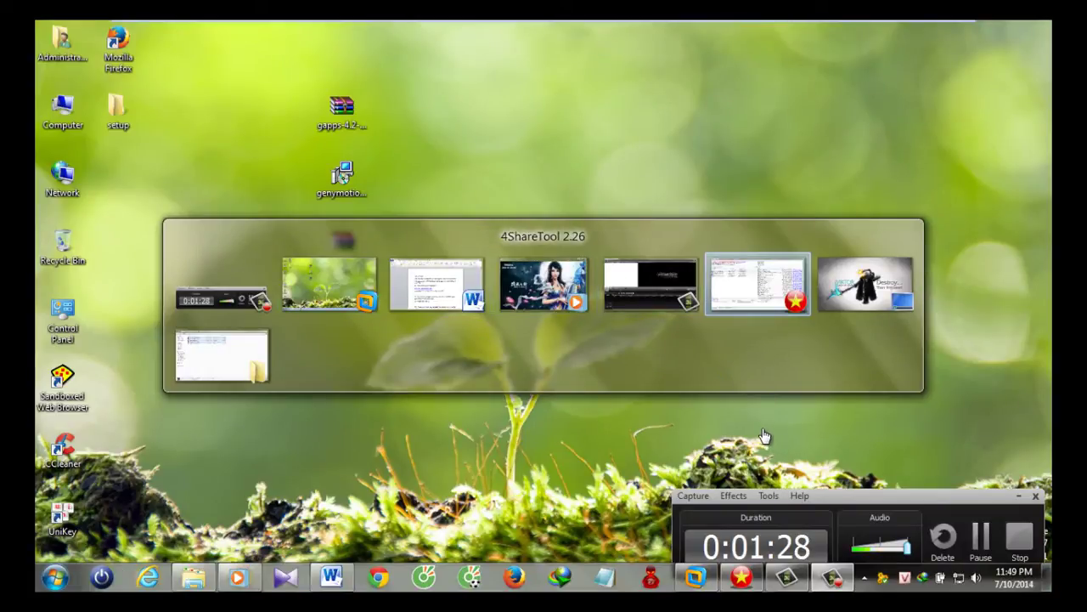
pyautogui.hotkey('alt', 'Tab')
pyautogui.hotkey('alt', 'Tab')
pyautogui.hotkey('alt', 'Tab')
pyautogui.hotkey('alt', 'Tab')
pyautogui.press('Escape')
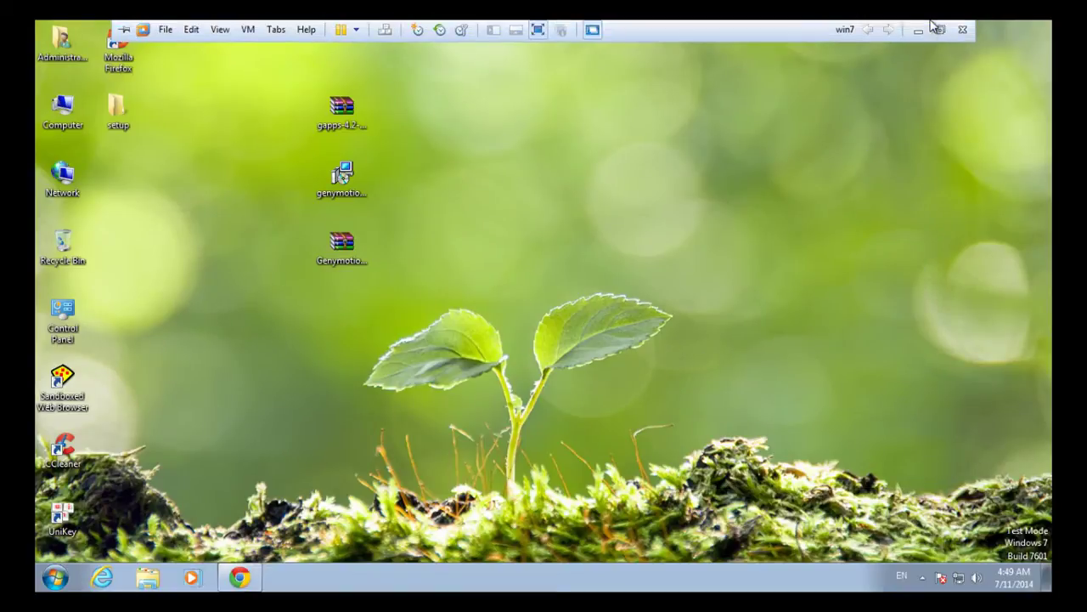
# Switch to the geny document in Word and add "Nếu chưa có tài khoản thì đăng kí mới download dc." on the empty line above B2.
pyautogui.click(931, 27)
pyautogui.click(618, 324)
pyautogui.scroll(-1, 586, 321)
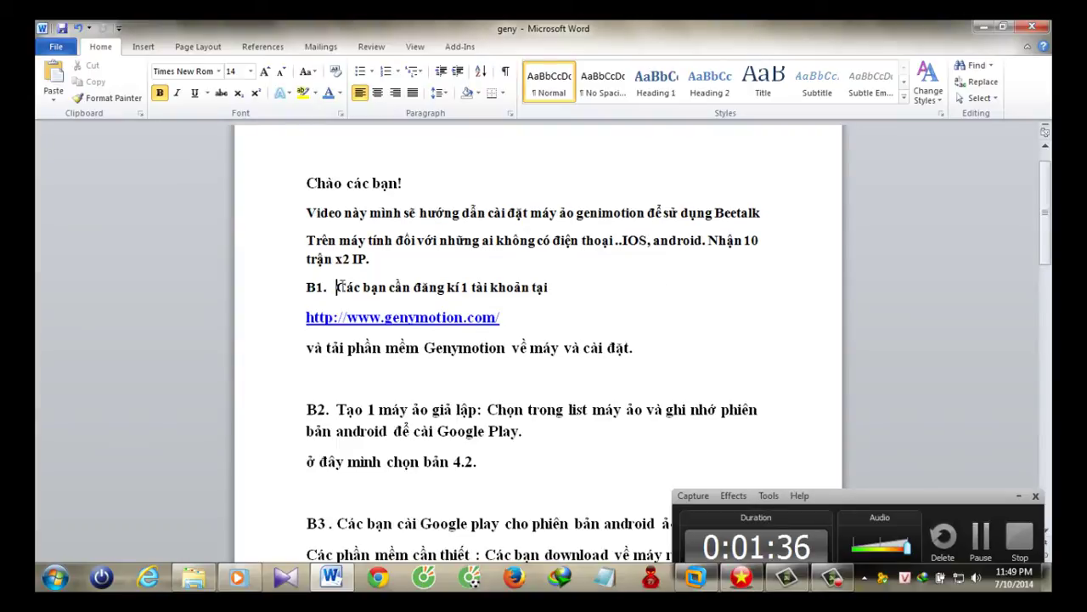
pyautogui.click(381, 379)
pyautogui.write('Nêus c')
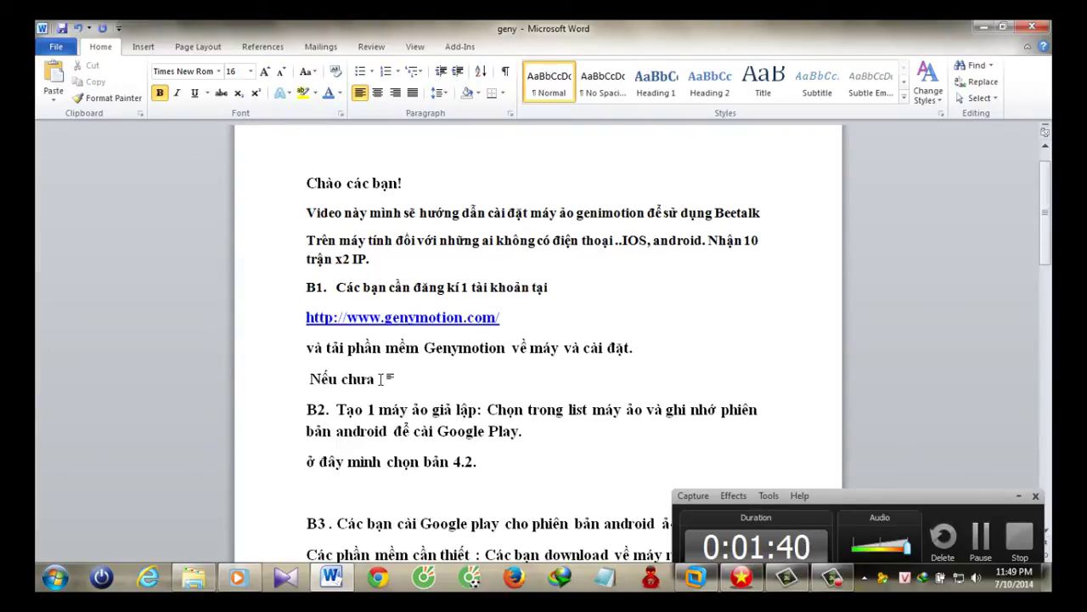
pyautogui.write('hưa tô tai')
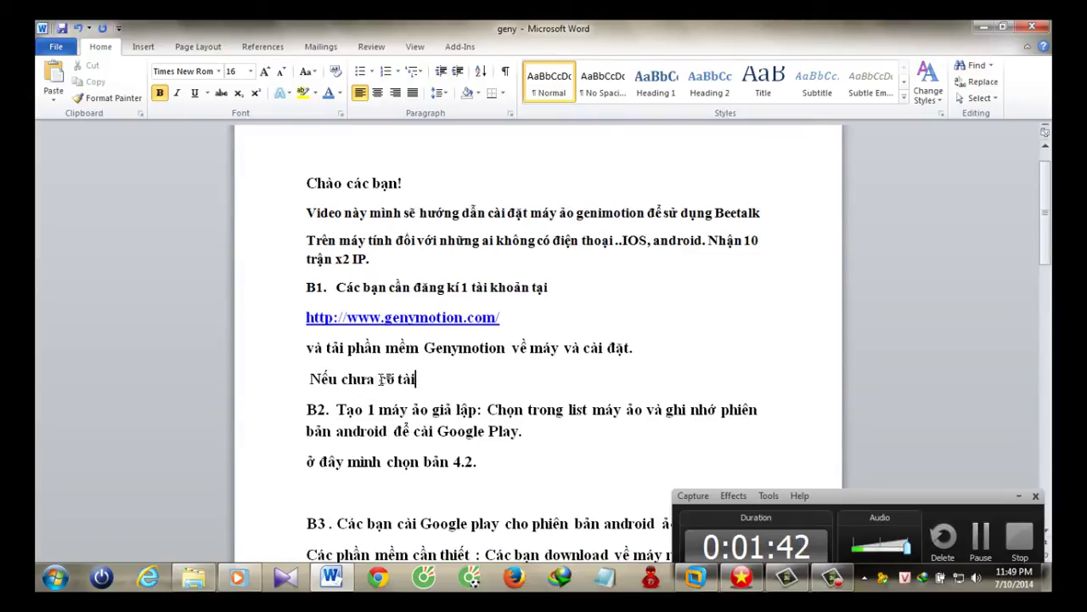
pyautogui.write(' khoa')
pyautogui.write('n th')
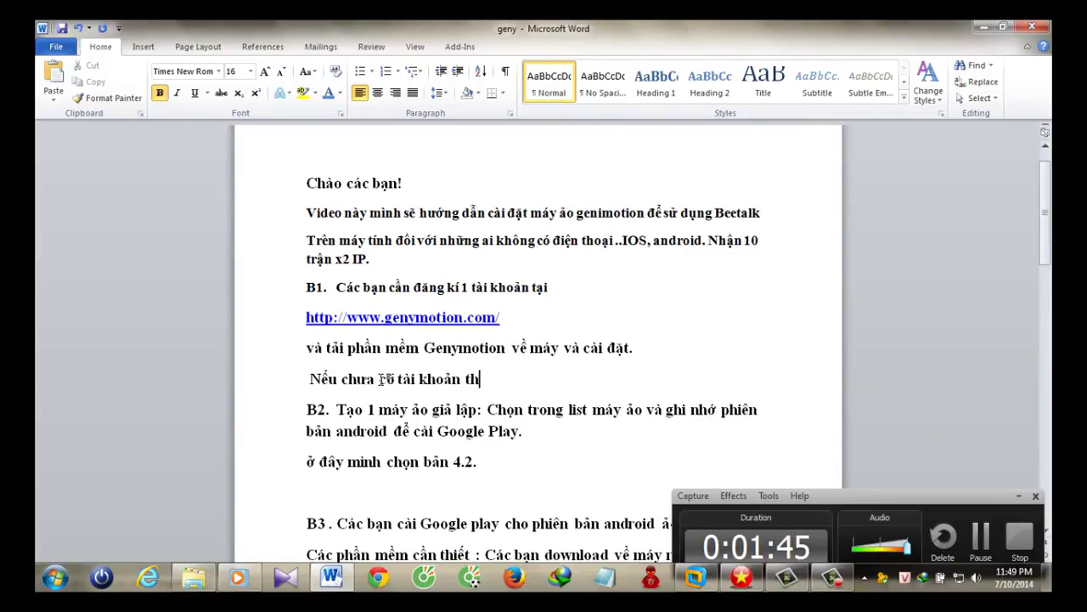
pyautogui.write('ì đang k')
pyautogui.write('i mơi d')
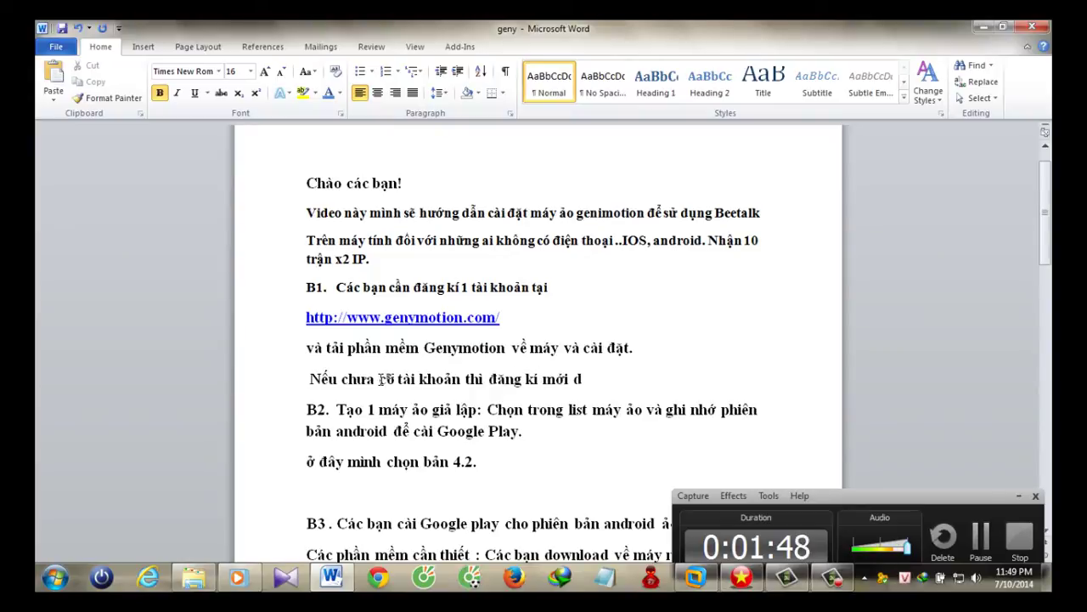
pyautogui.write('ownlo')
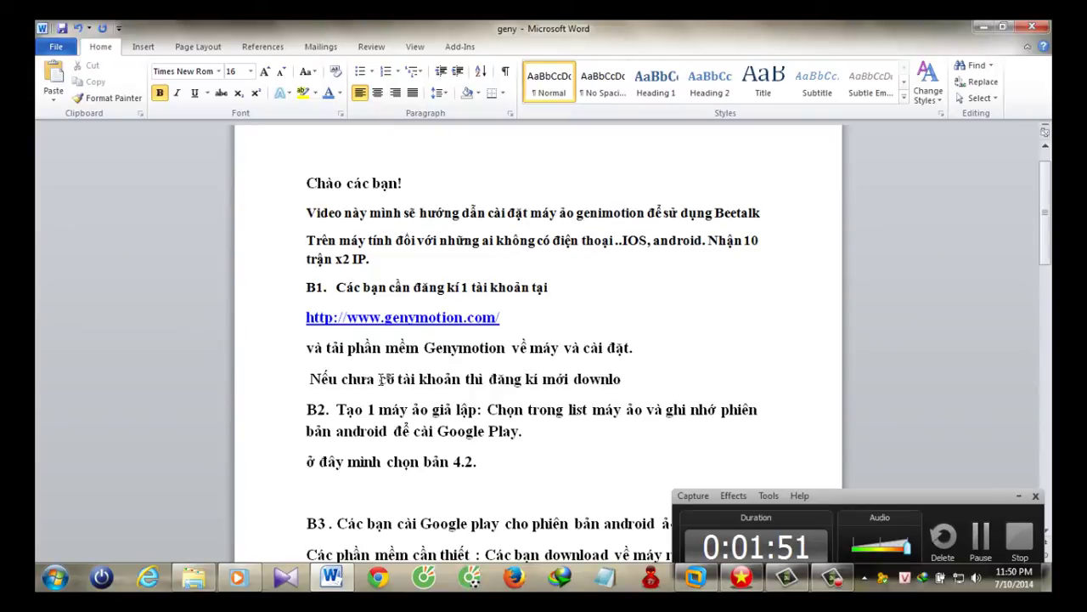
pyautogui.write('ad dc.')
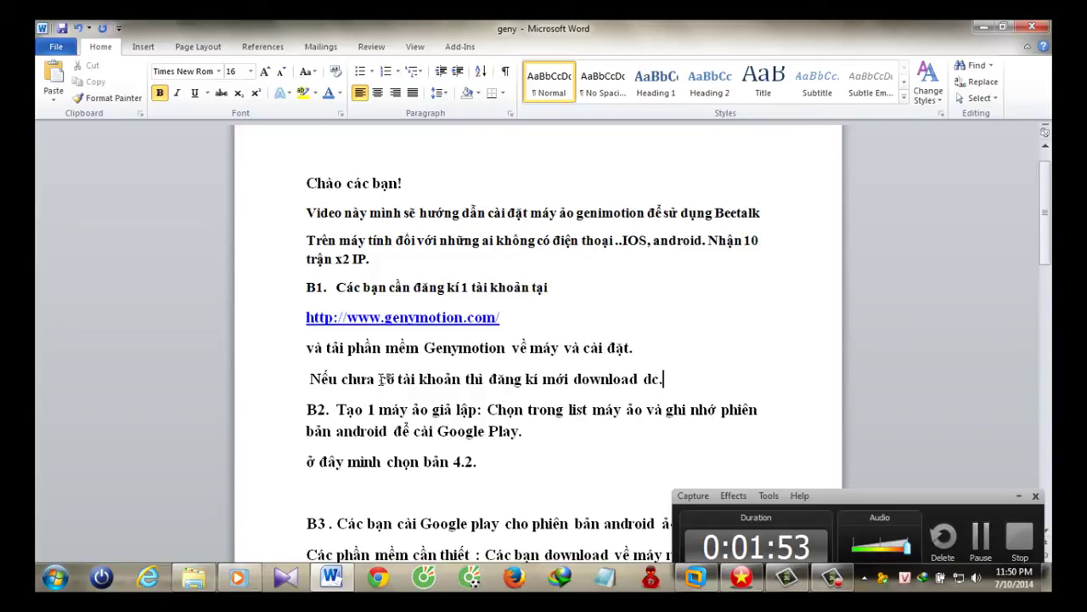
# Read the B2 instruction about creating the emulated device, and return to the Windows 7 virtual machine.
pyautogui.scroll(-2, 385, 370)
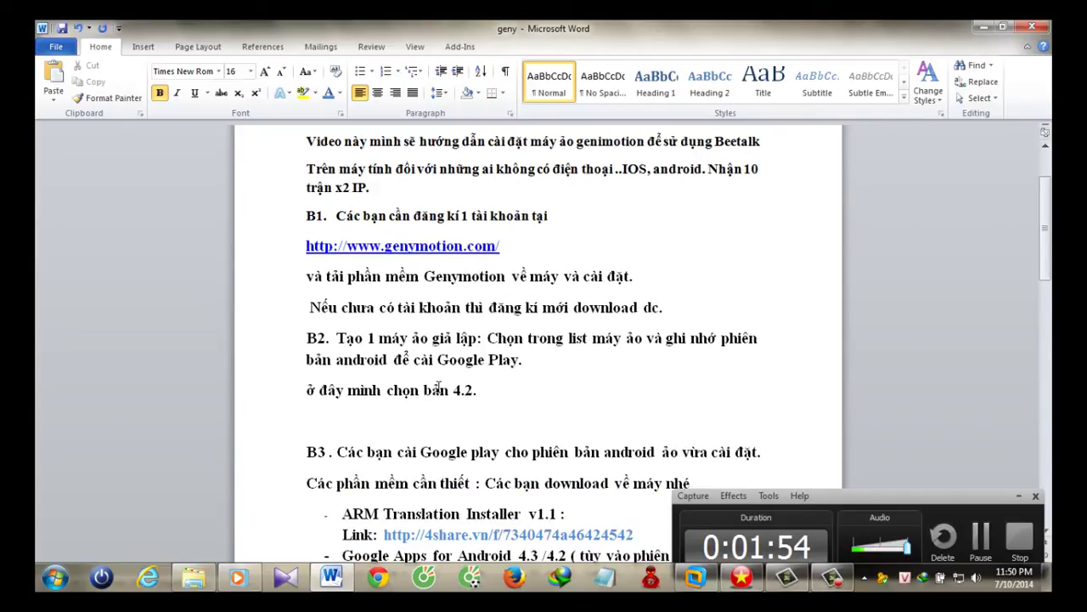
pyautogui.click(522, 361)
pyautogui.scroll(-1, 544, 370)
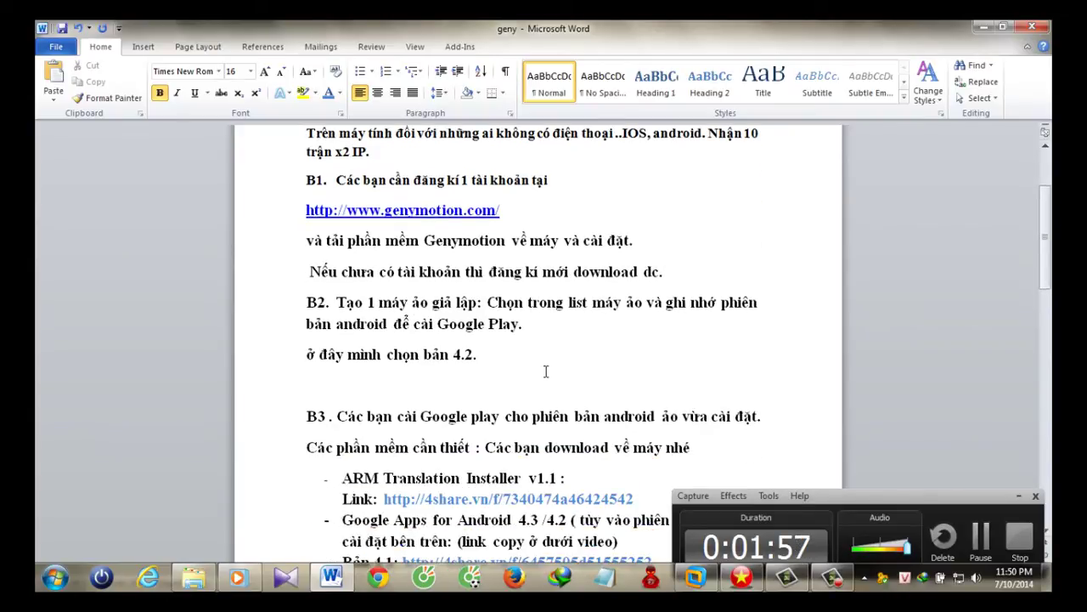
pyautogui.moveTo(309, 301); pyautogui.dragTo(524, 342)
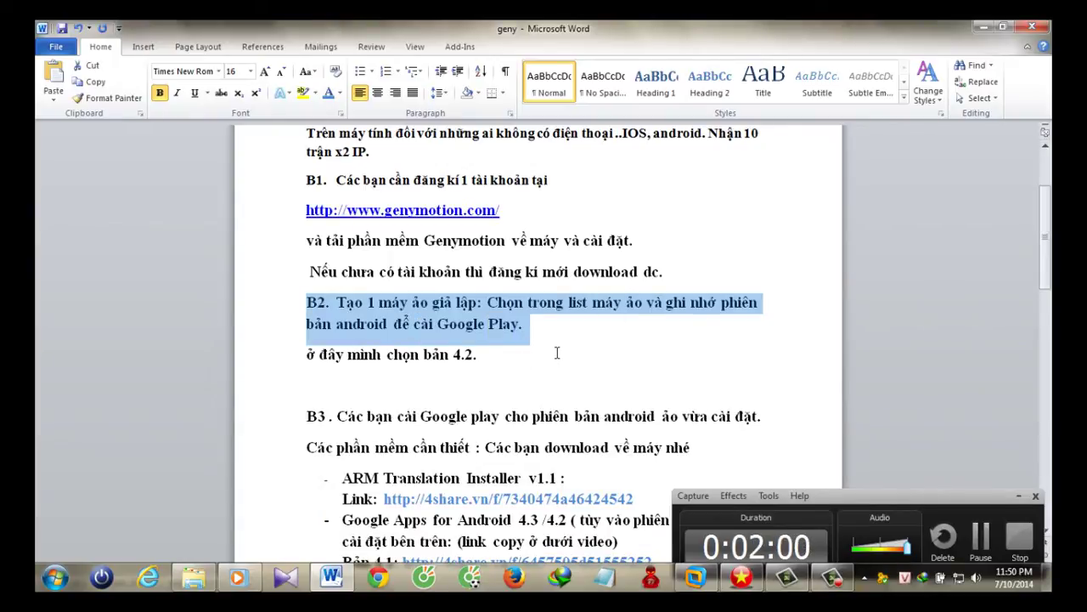
pyautogui.click(557, 354)
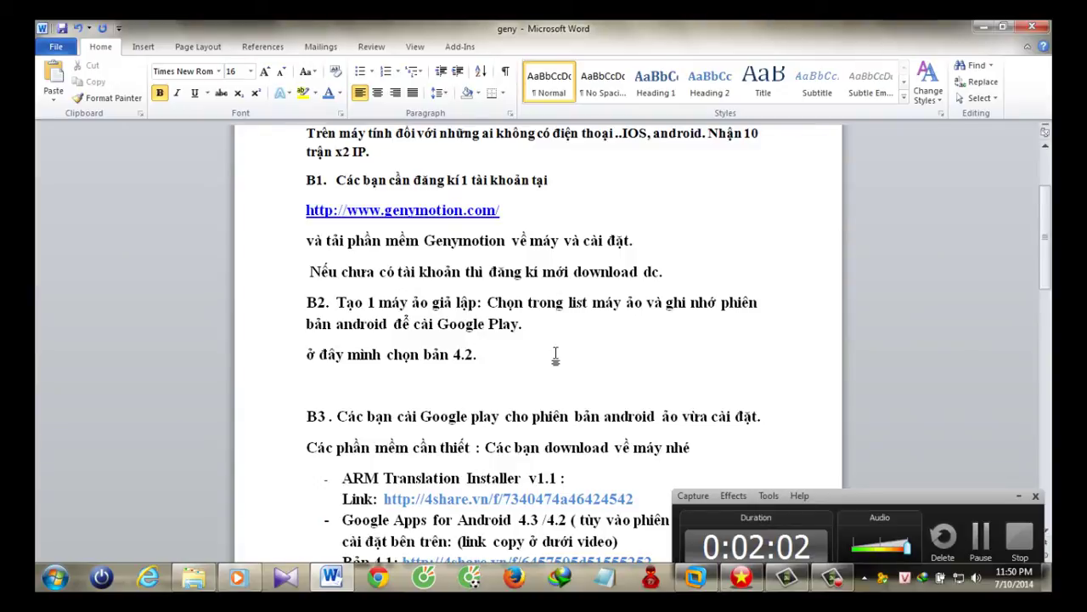
pyautogui.click(983, 27)
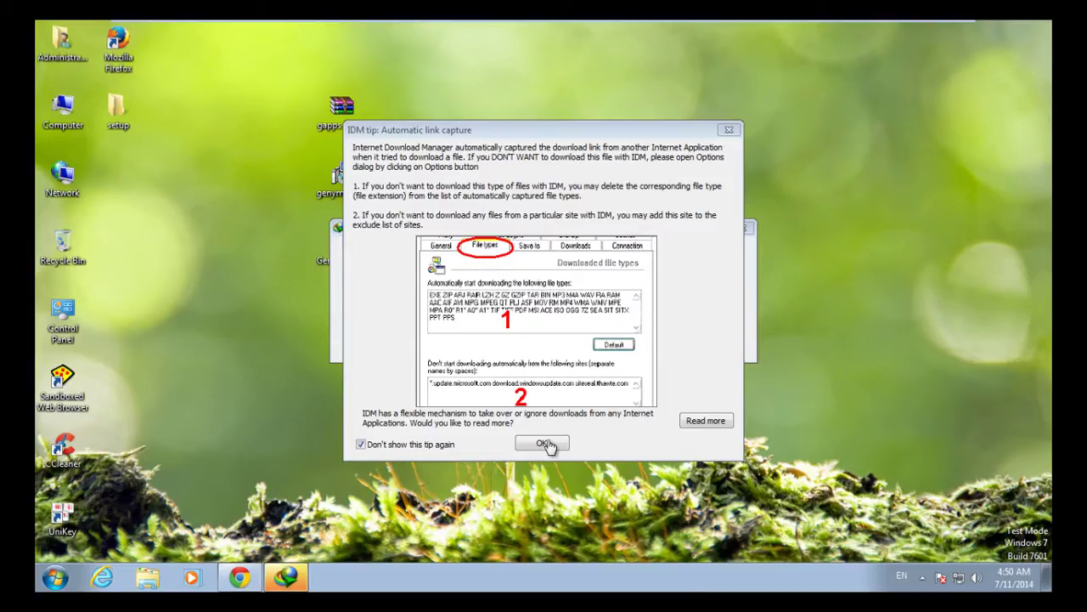
# Start downloading genymotion-2.2.2-vbox.exe with Internet Download Manager, dismissing its prompts, and close the download window.
pyautogui.click(543, 444)
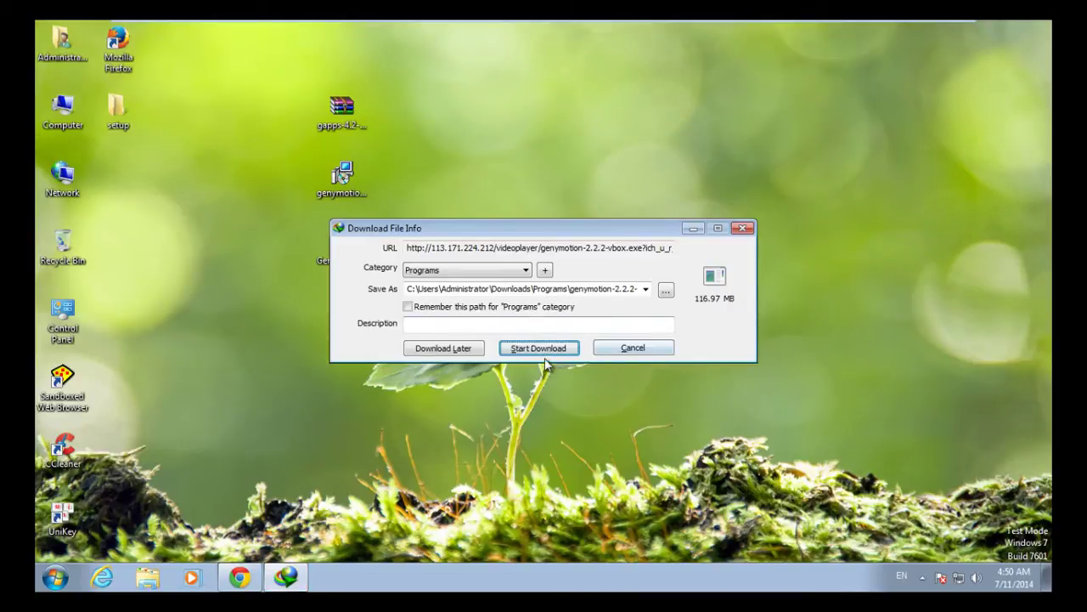
pyautogui.click(546, 348)
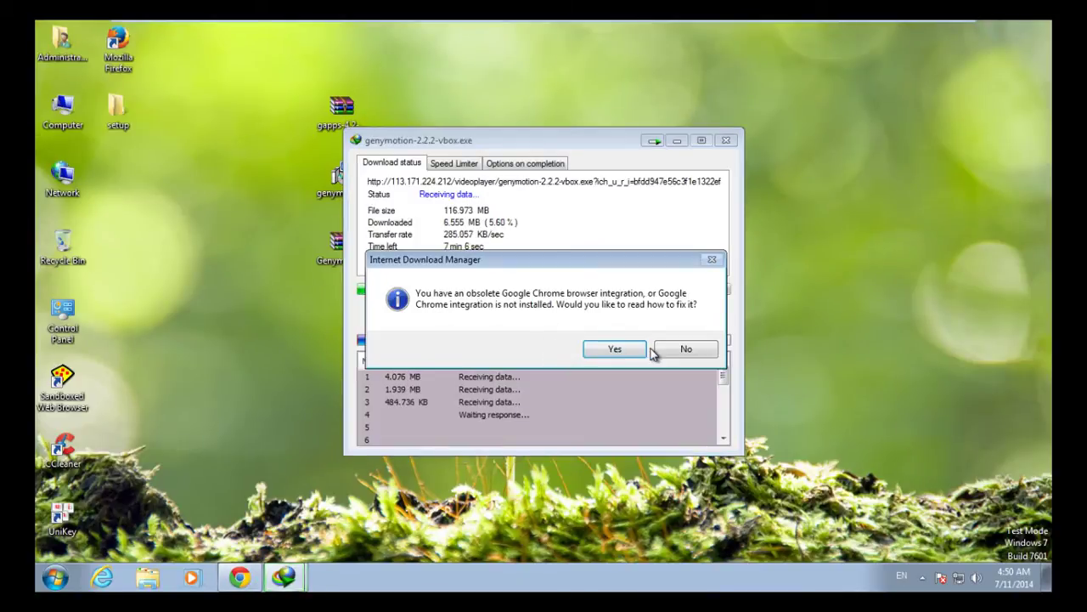
pyautogui.click(636, 348)
pyautogui.click(600, 310)
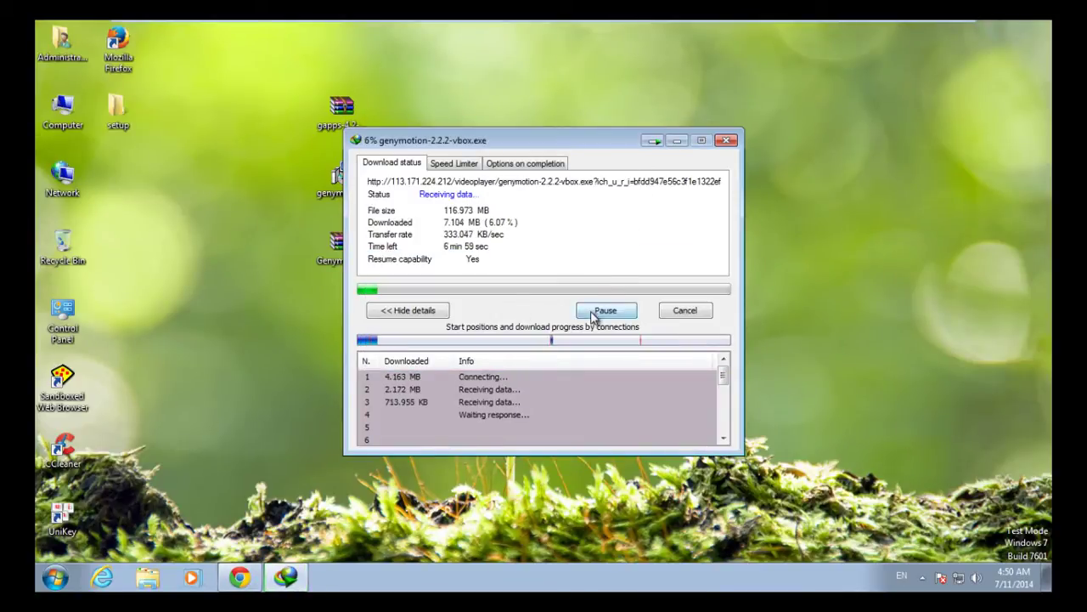
pyautogui.click(727, 140)
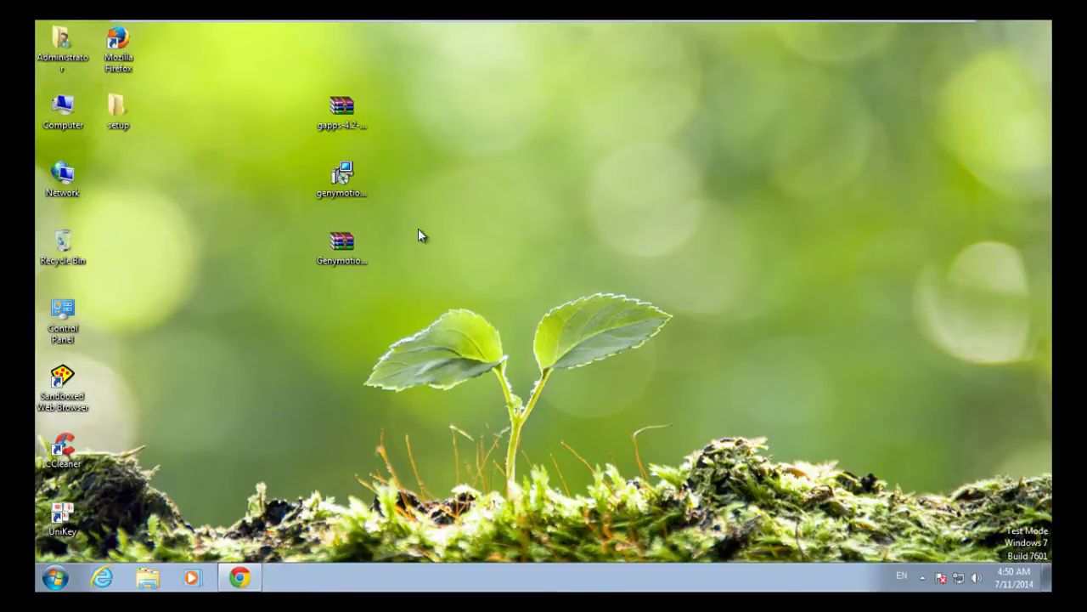
# Launch the Genymotion installer from the desktop with English as the setup language.
pyautogui.doubleClick(345, 179)
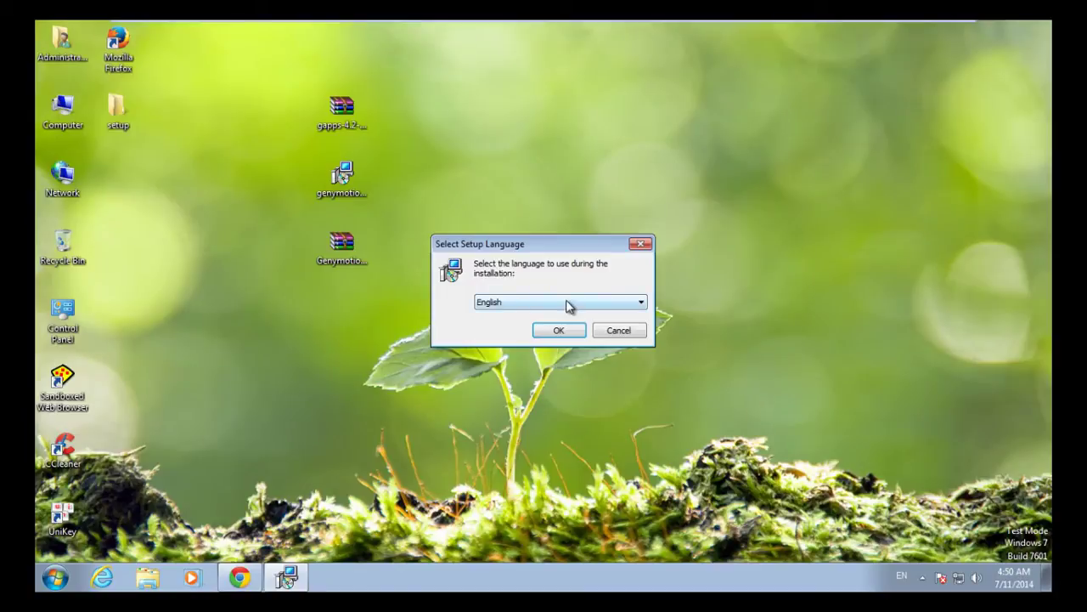
pyautogui.click(567, 305)
pyautogui.click(563, 315)
pyautogui.click(558, 331)
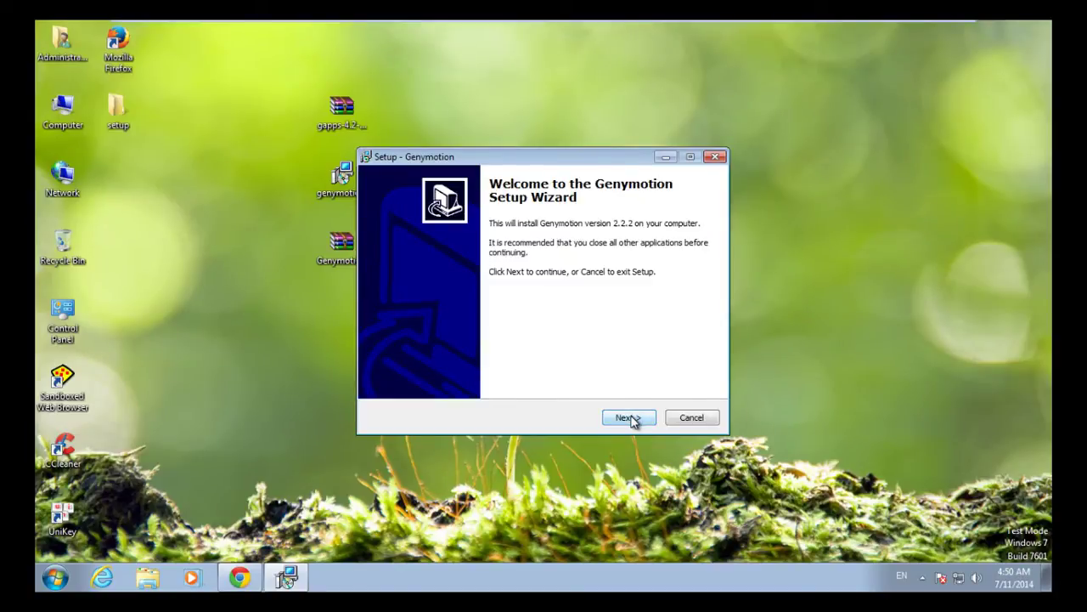
# Start installing Genymotion 2.2.2 into C:\Program Files\Genymobile\Genymotion with the desktop icon option enabled.
pyautogui.click(630, 418)
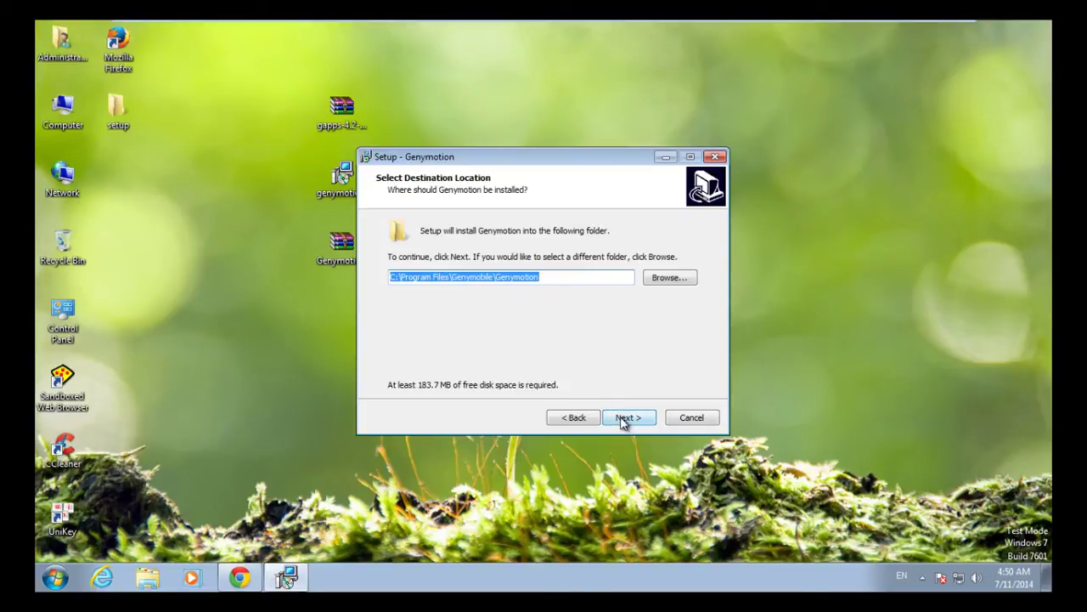
pyautogui.click(624, 419)
pyautogui.click(624, 419)
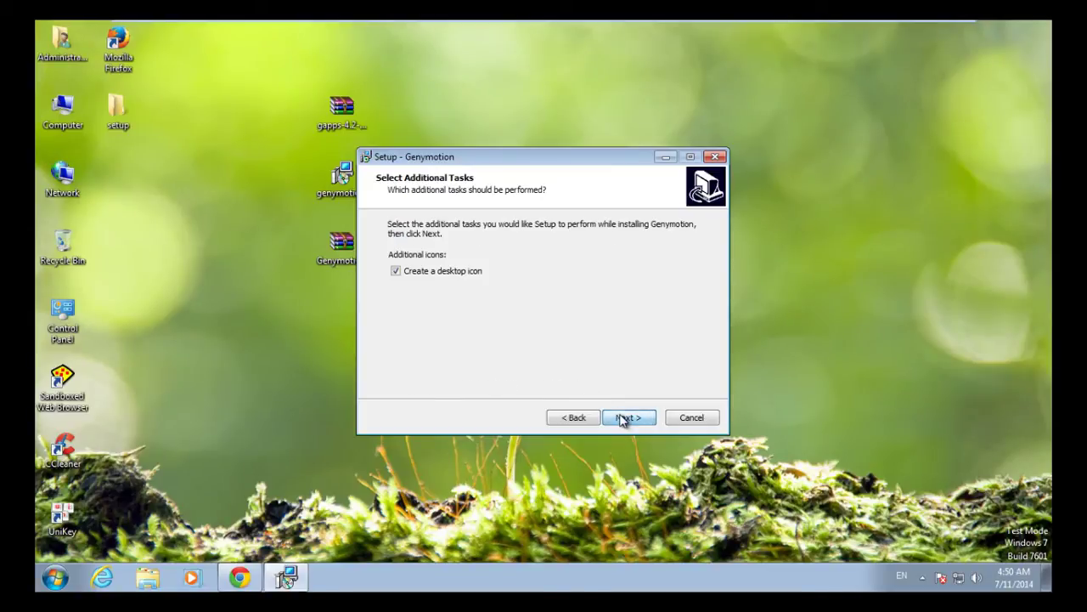
pyautogui.click(625, 418)
pyautogui.click(626, 418)
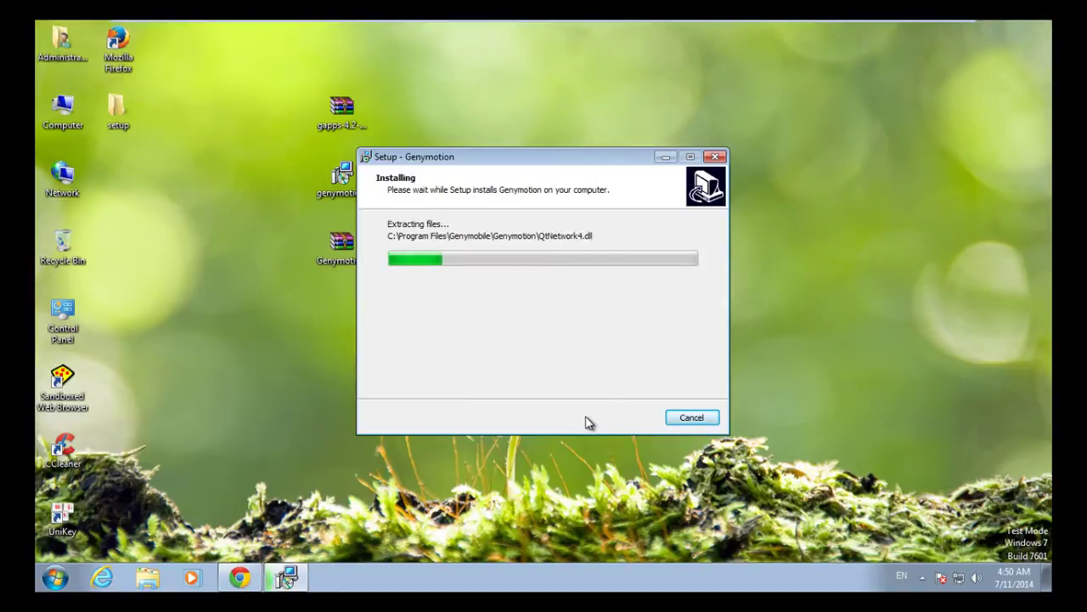
# Search the installed programs for "stic" and open Sticky Notes.
pyautogui.click(44, 586)
pyautogui.write('s')
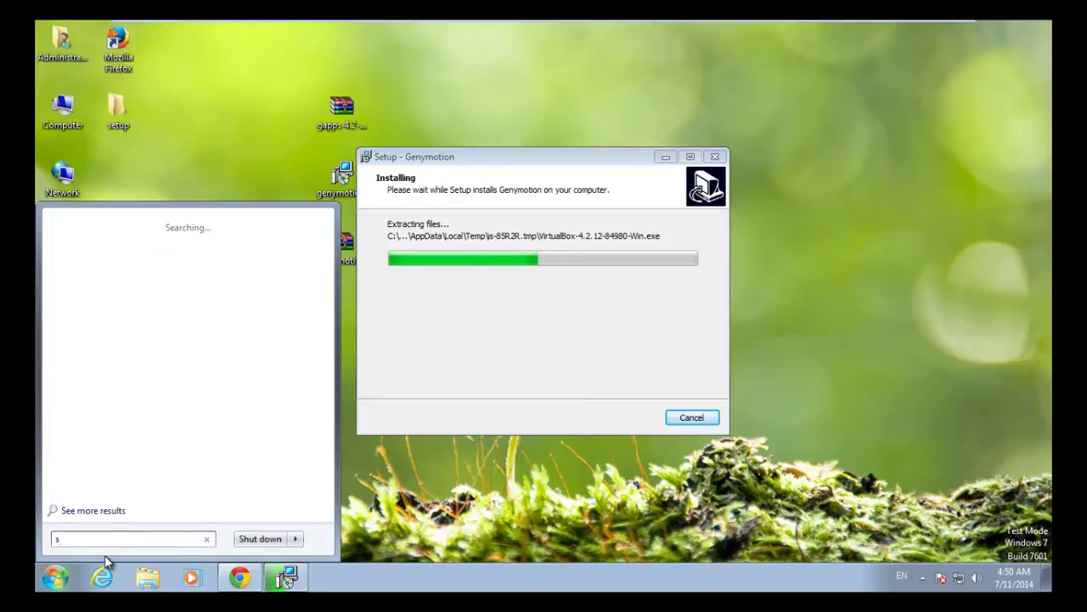
pyautogui.write('tic')
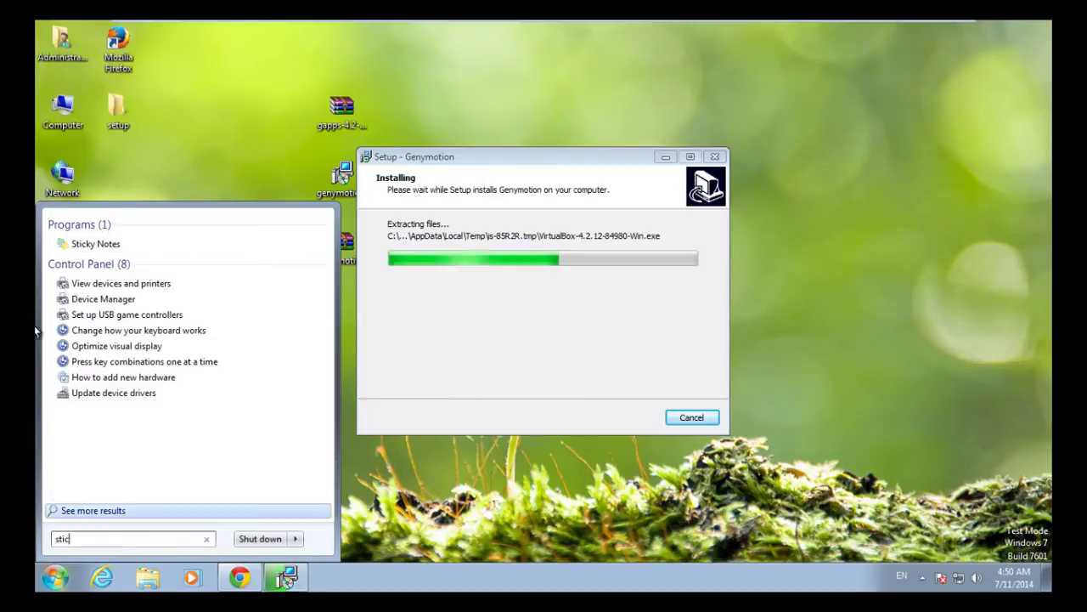
pyautogui.click(125, 249)
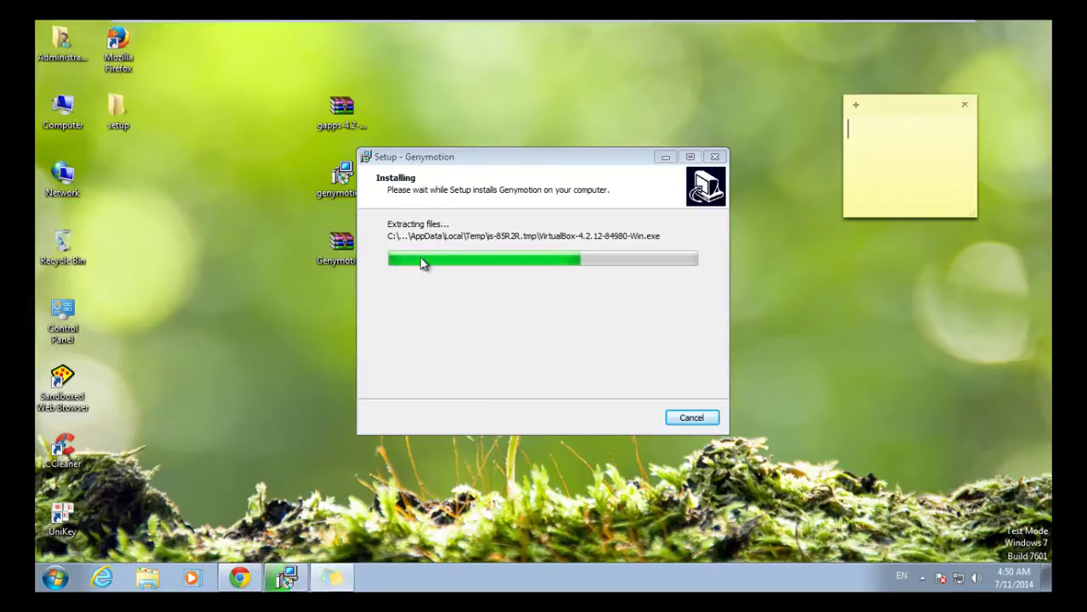
# Write "Cai dat genymotion." on the blank sticky note.
pyautogui.write('Cai')
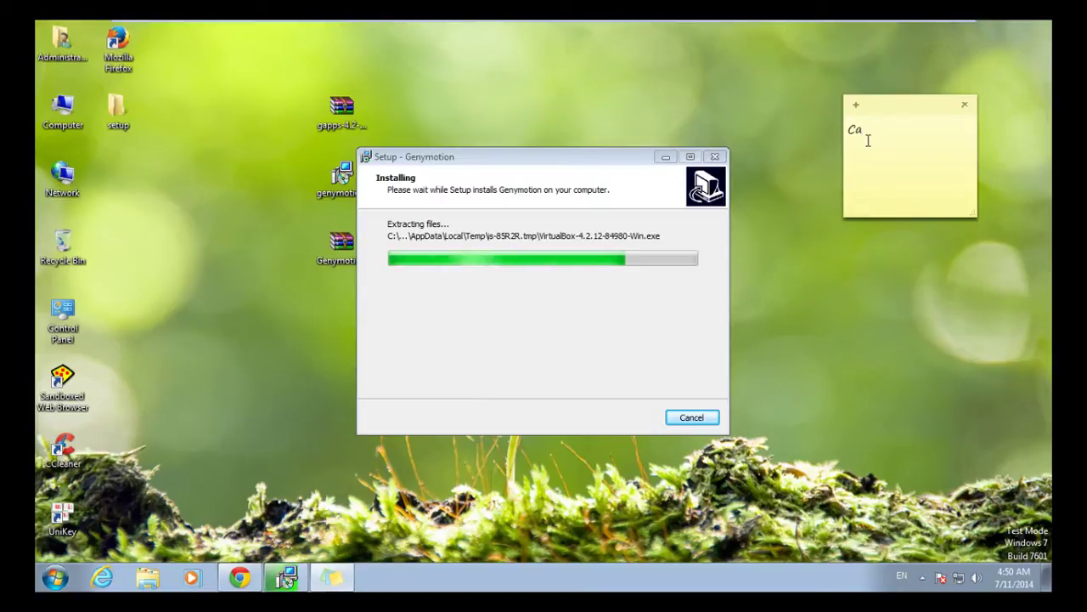
pyautogui.press('BackSpace')
pyautogui.write('aif')
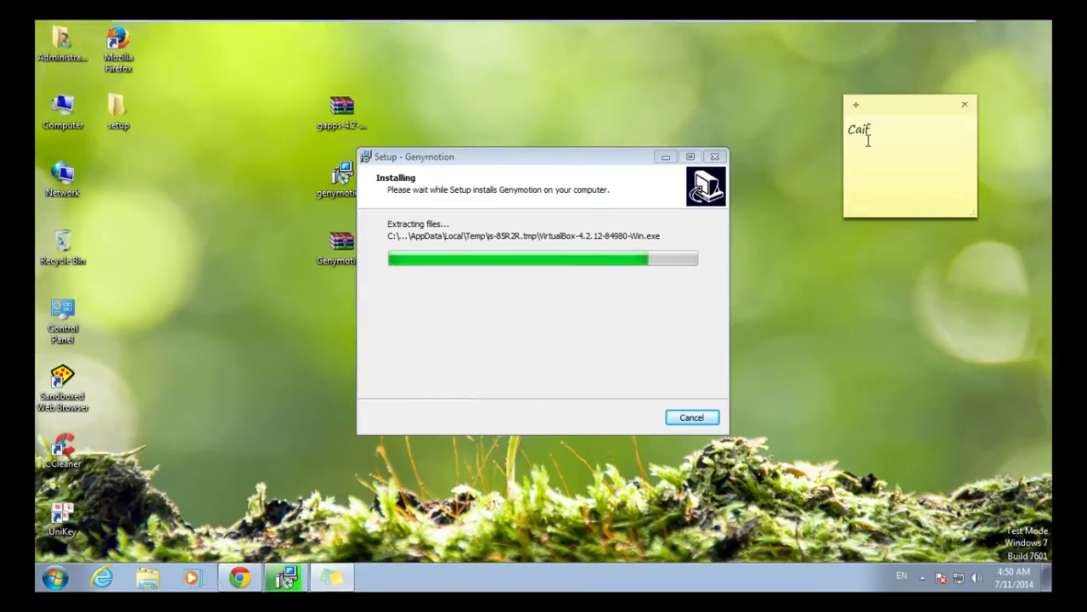
pyautogui.press('BackSpace')
pyautogui.write(' dat gen')
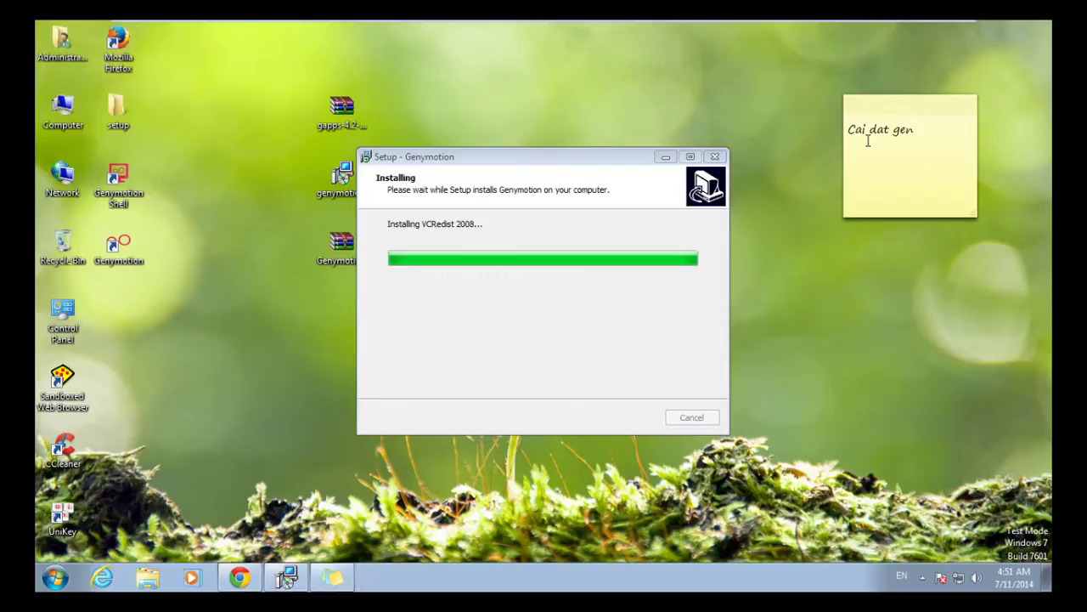
pyautogui.click(925, 130)
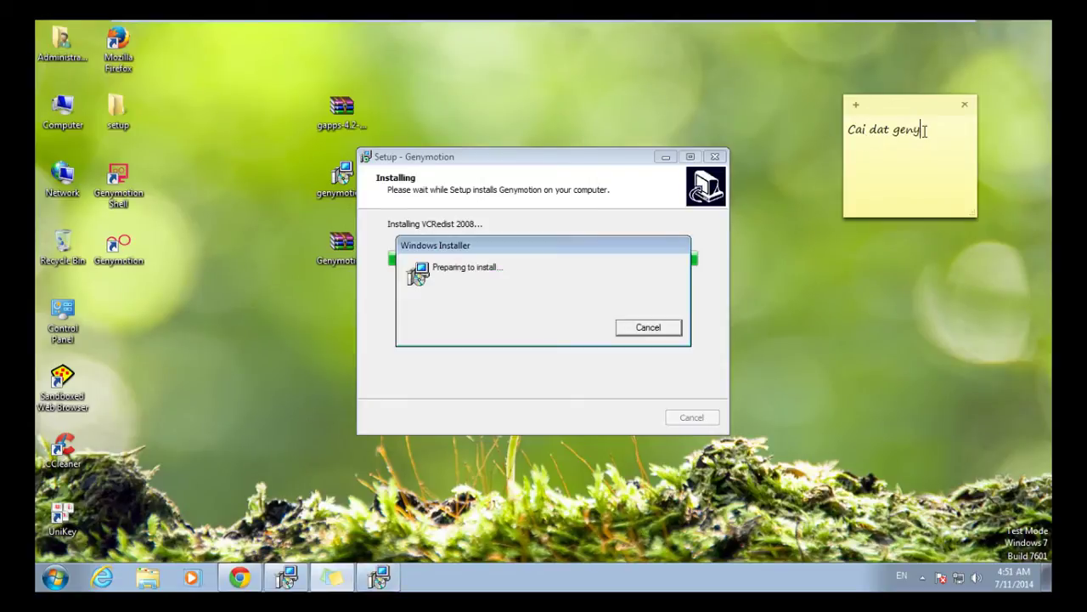
pyautogui.write('motion')
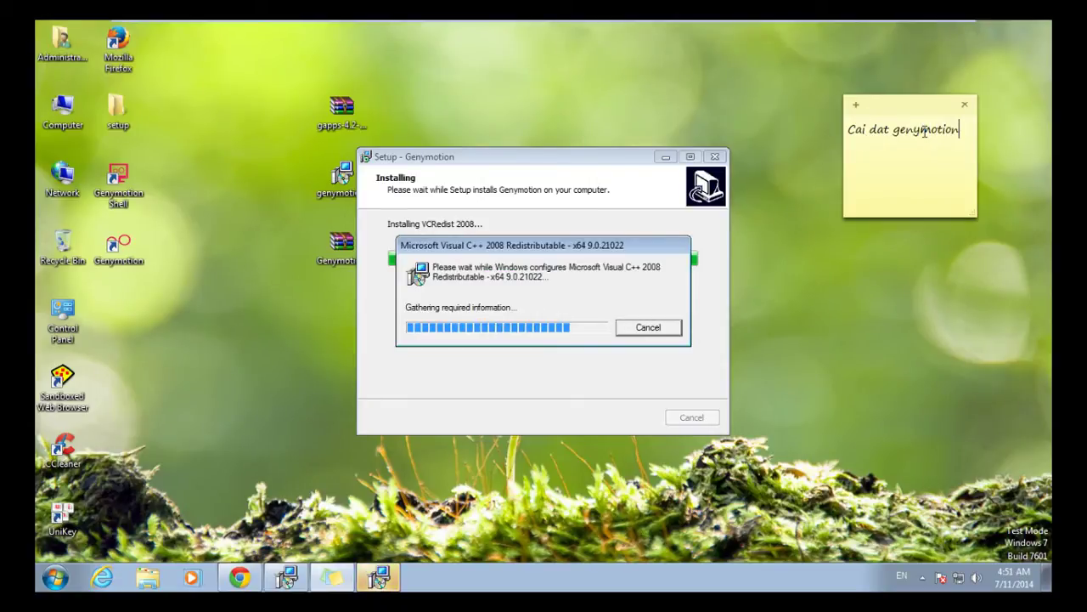
pyautogui.write('.')
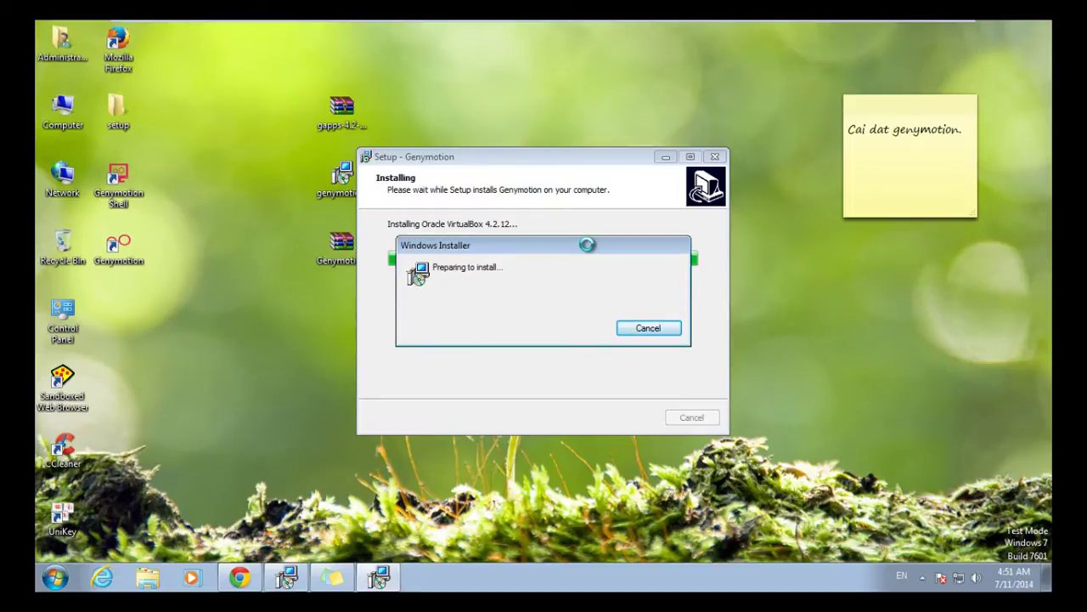
# Start installing Oracle VM VirtualBox 4.2.12 with the default features in C:\Program Files\Oracle\VirtualBox\, accepting the temporary network reset.
pyautogui.click(623, 414)
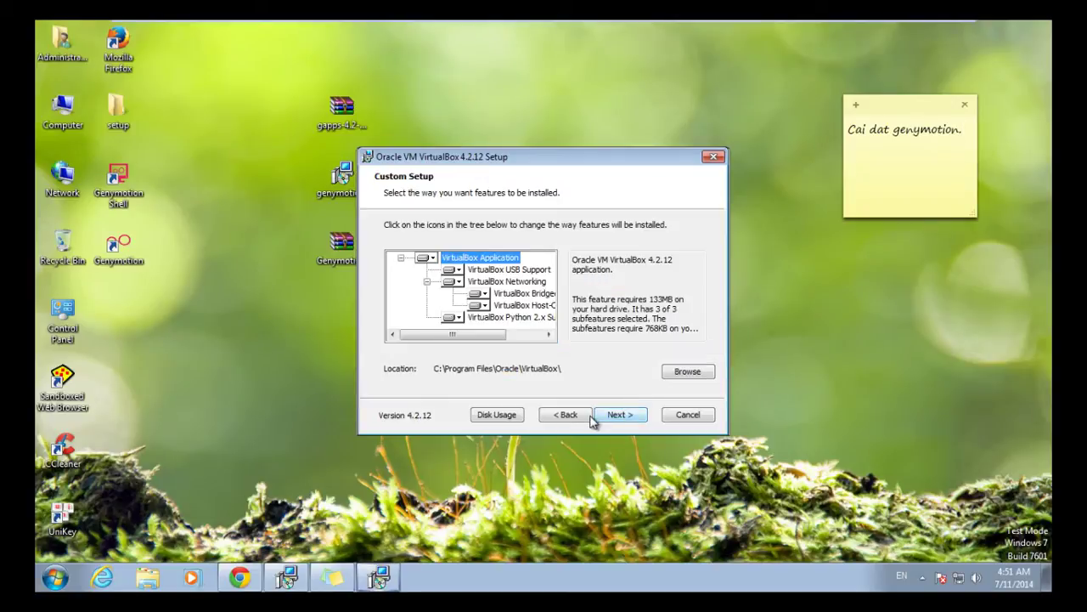
pyautogui.click(620, 414)
pyautogui.click(620, 416)
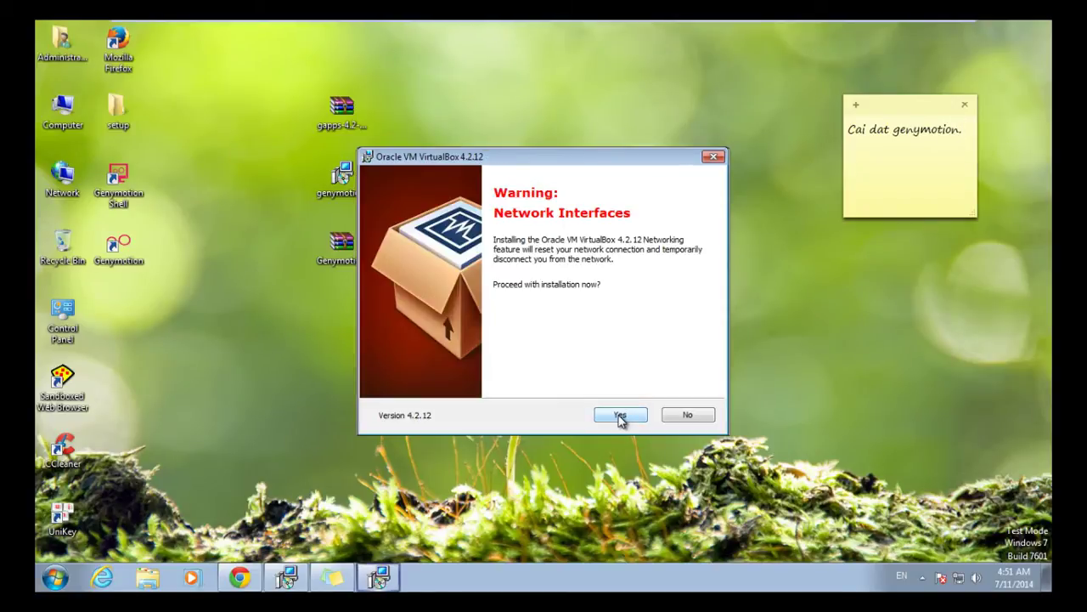
pyautogui.click(620, 415)
pyautogui.click(620, 416)
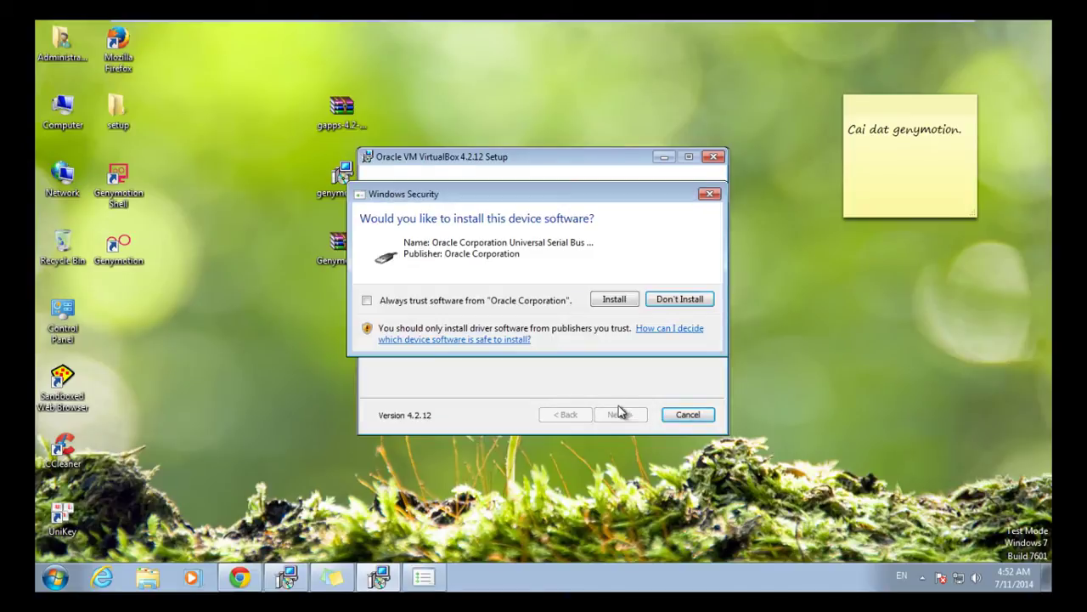
# Allow the Oracle Corporation USB and network drivers to install, always trusting software from this publisher.
pyautogui.click(615, 300)
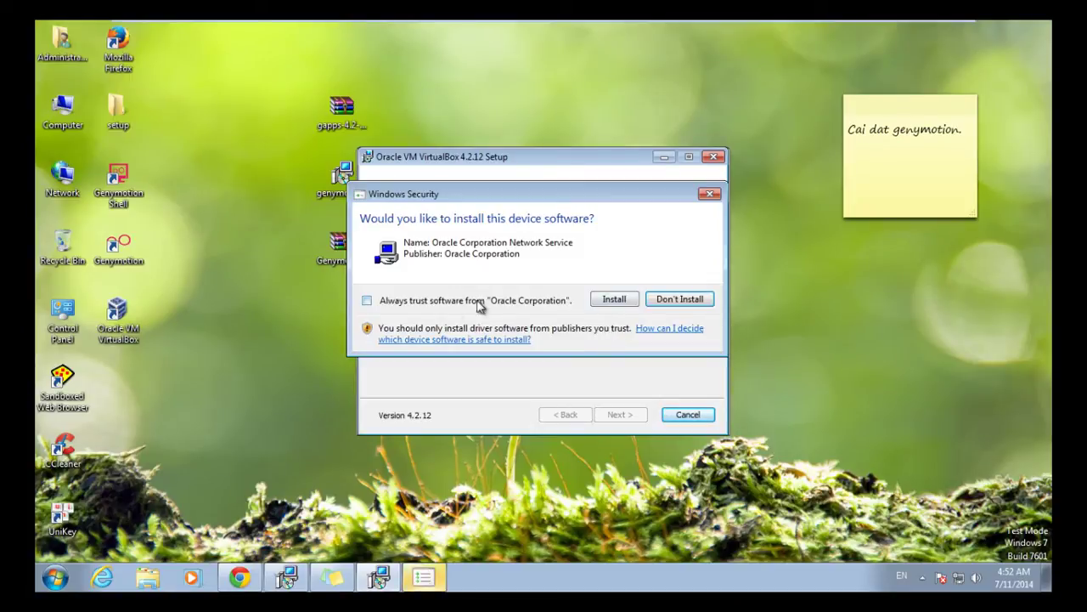
pyautogui.click(472, 299)
pyautogui.click(609, 301)
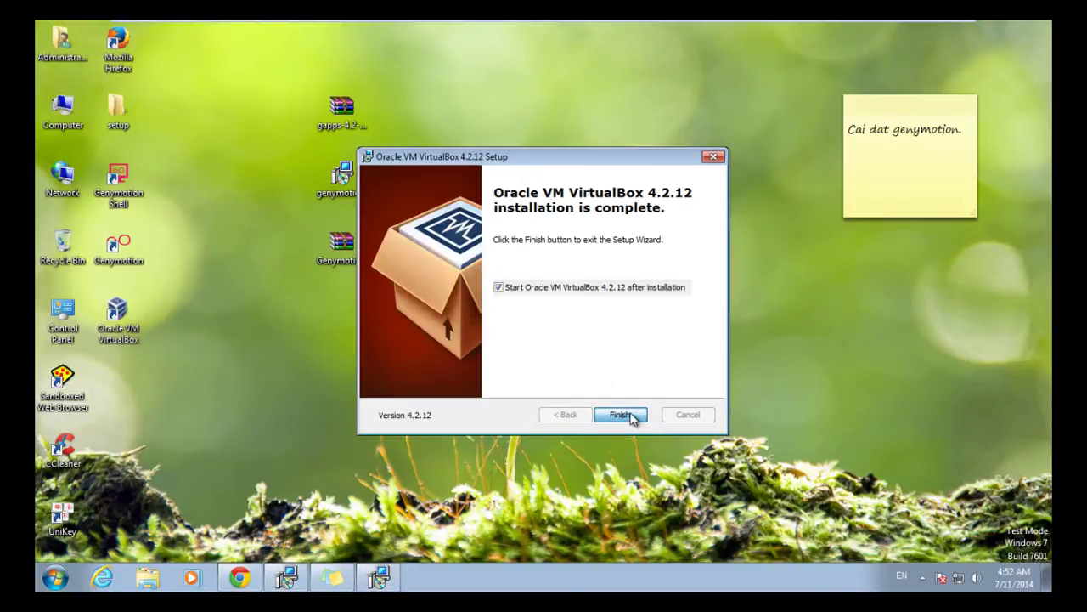
# Finish the VirtualBox setup without starting VirtualBox, and complete the Genymotion setup with Launch Genymotion enabled.
pyautogui.click(584, 289)
pyautogui.click(623, 416)
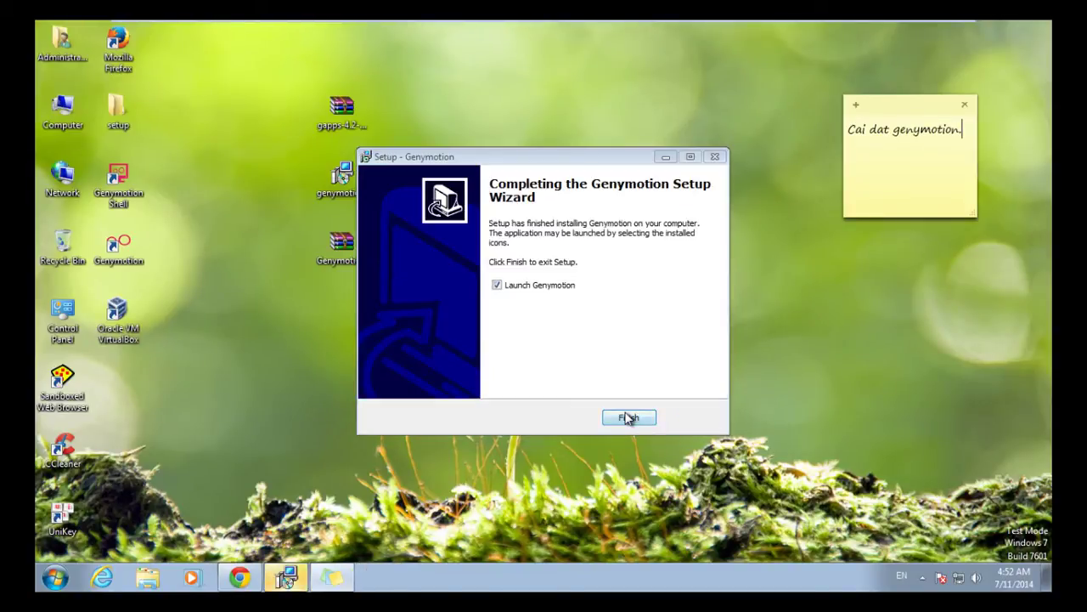
pyautogui.click(651, 417)
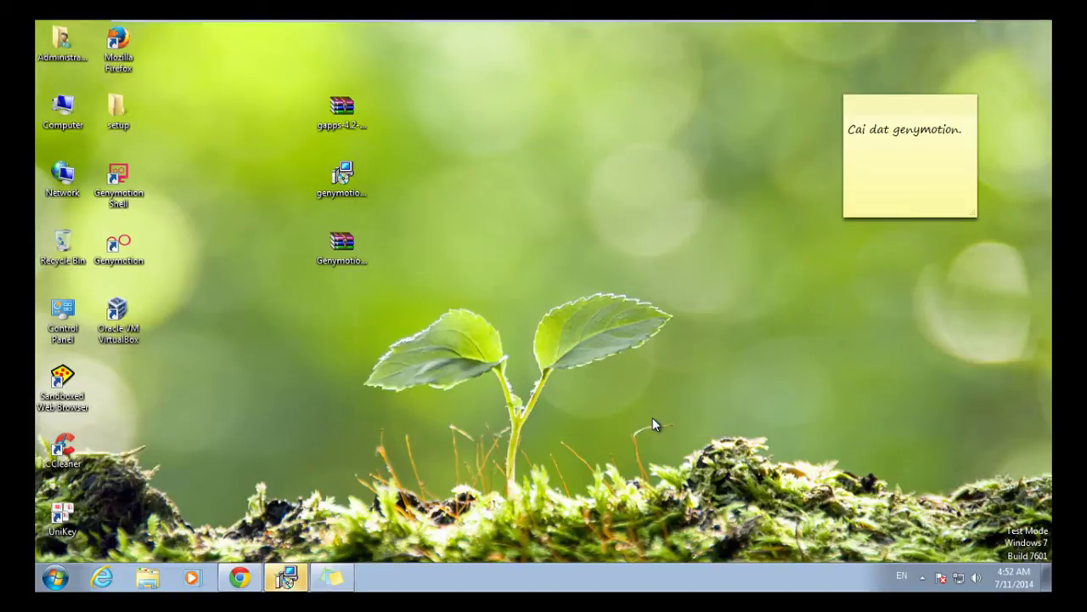
# Add the line "Cai dat xong khoi dong genymotion len." to the sticky note.
pyautogui.click(966, 138)
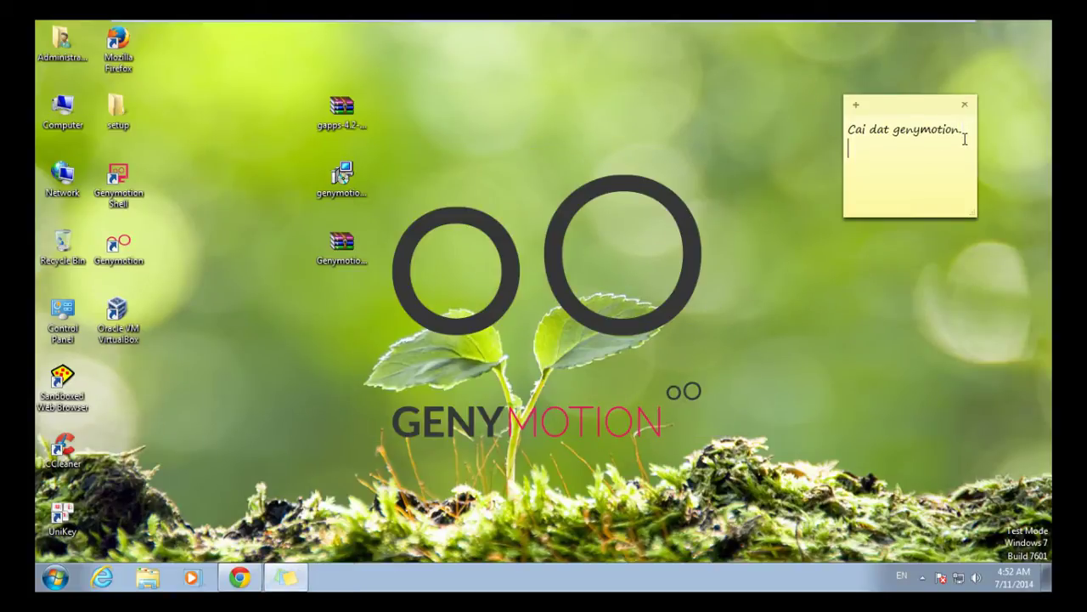
pyautogui.write('Cai d')
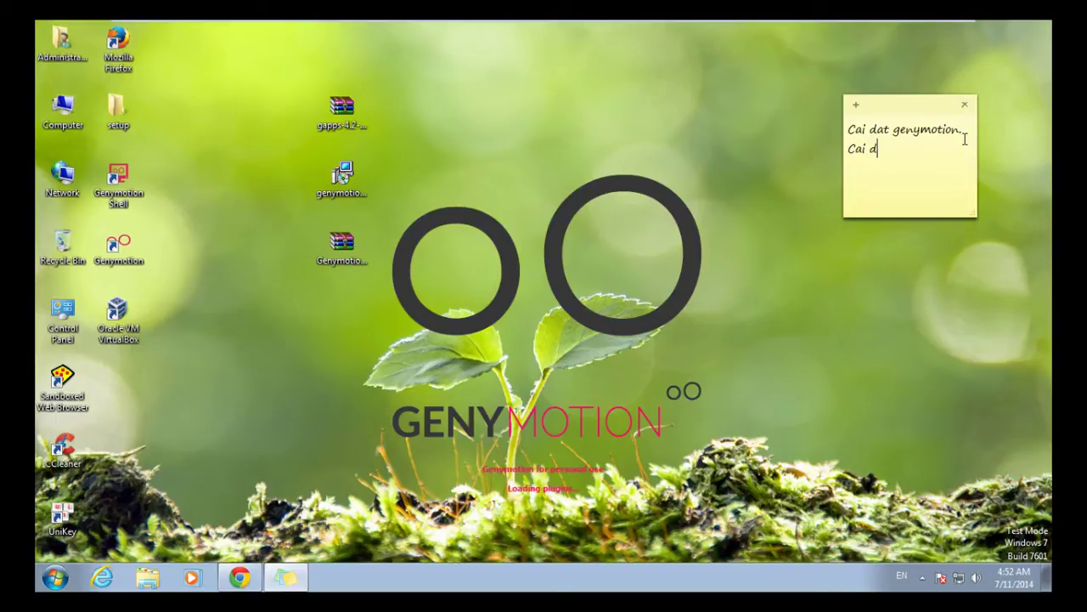
pyautogui.write('at xong khoi dong genymotion len.')
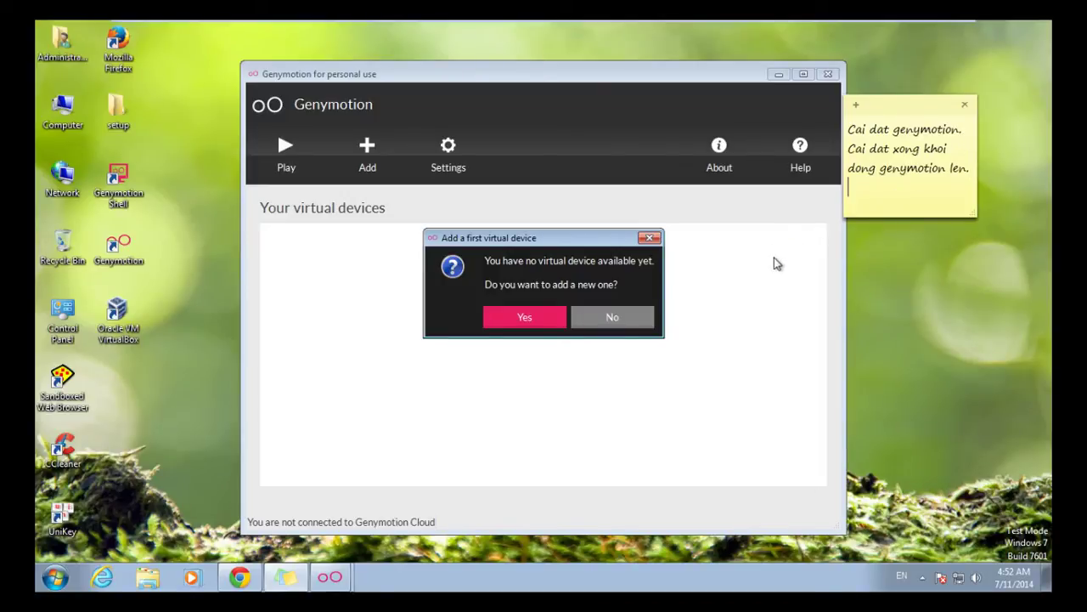
# Launch UniKey with Unicode and Telex input, close its settings window and check the hidden tray icons.
pyautogui.doubleClick(88, 525)
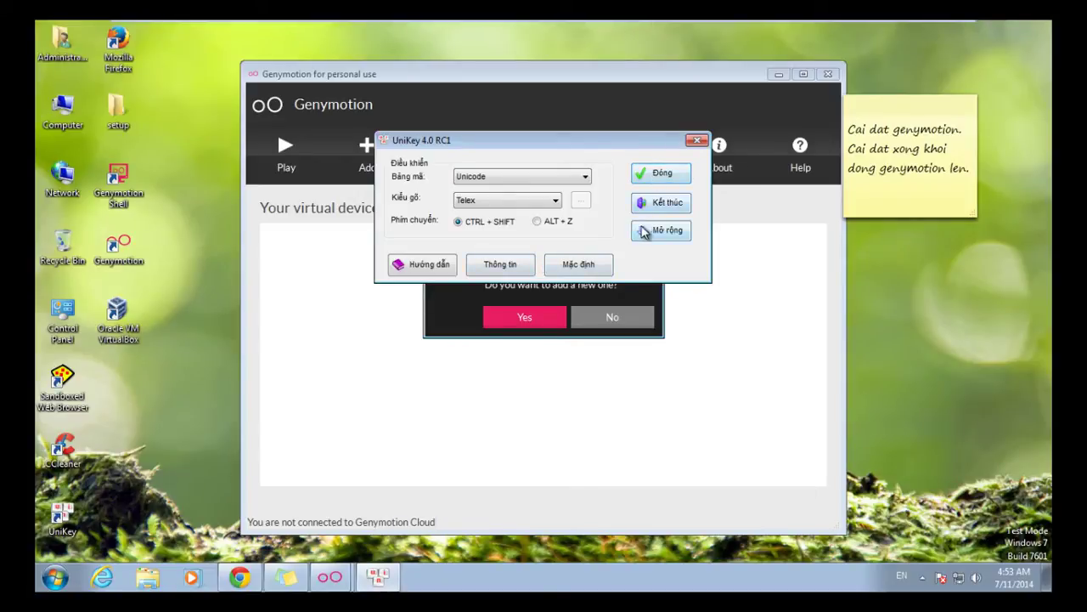
pyautogui.click(656, 174)
pyautogui.click(922, 577)
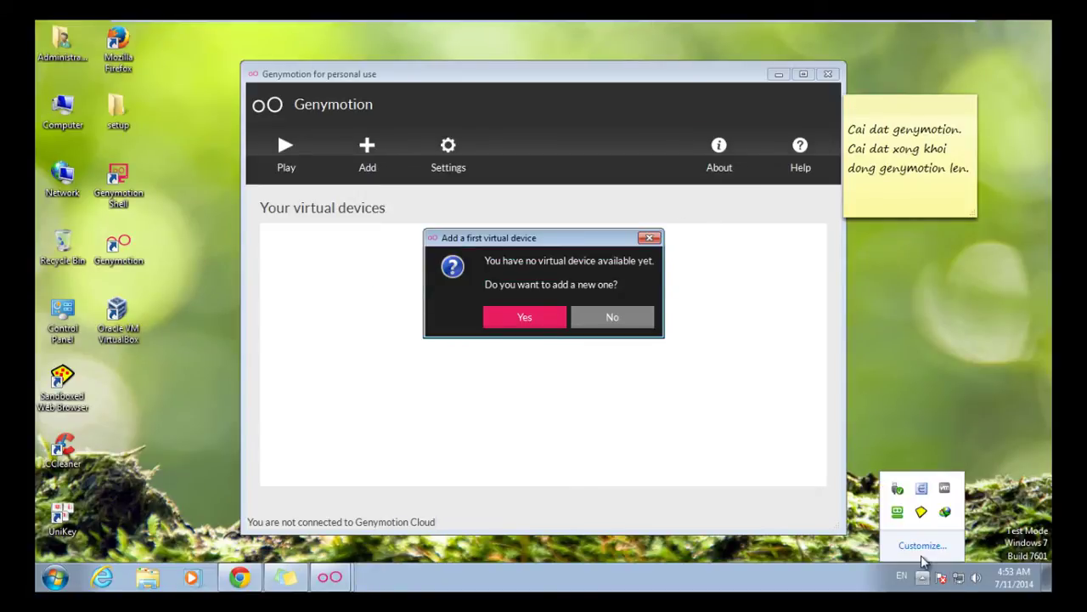
# Enlarge the sticky note and open the new virtual device wizard, placing the two windows side by side.
pyautogui.click(941, 189)
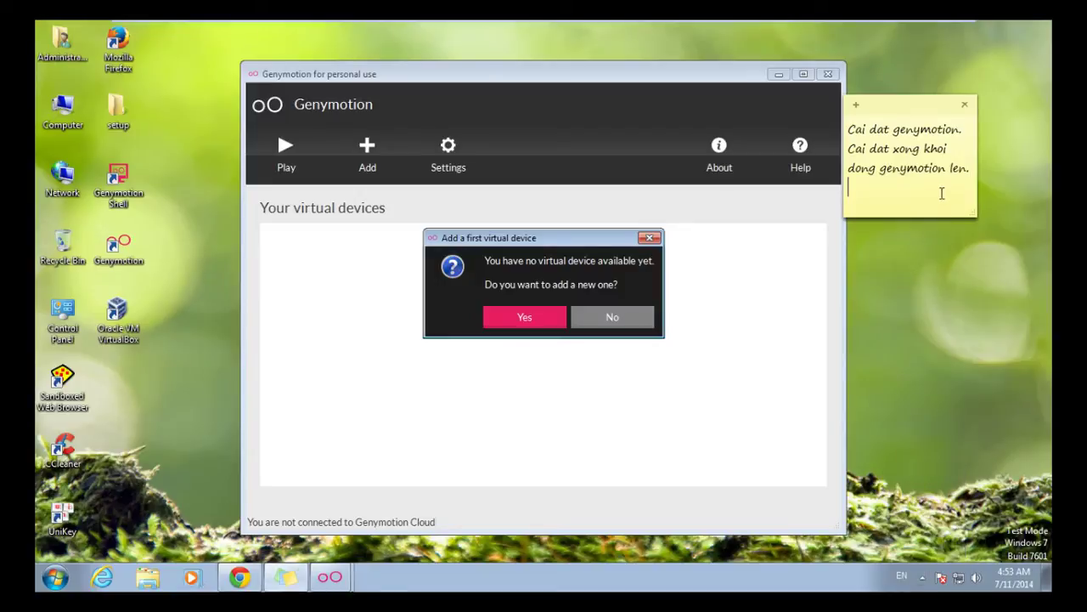
pyautogui.moveTo(977, 217); pyautogui.dragTo(1020, 344)
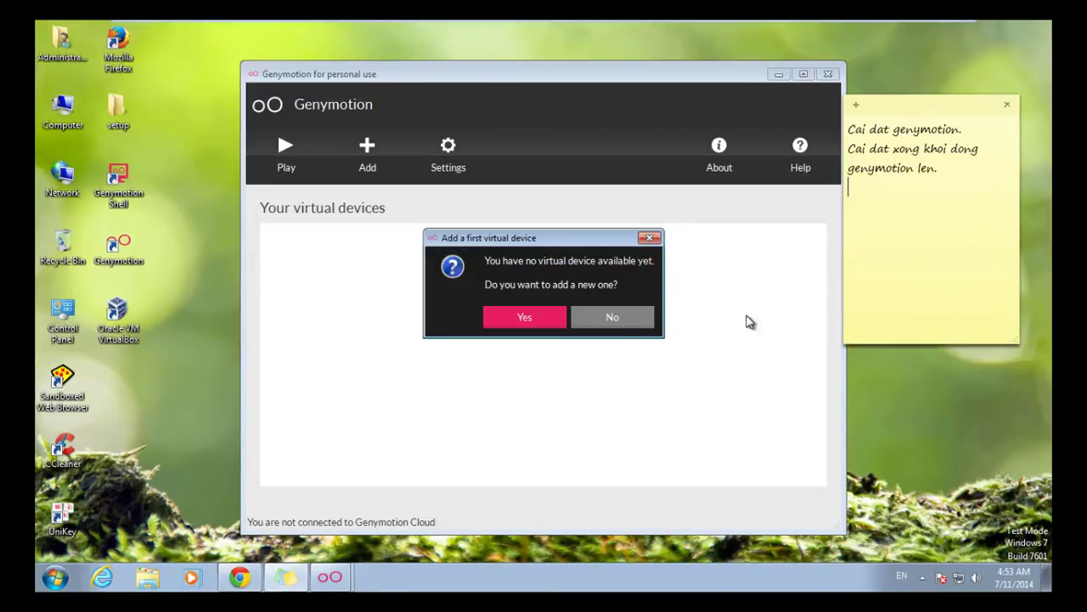
pyautogui.click(520, 316)
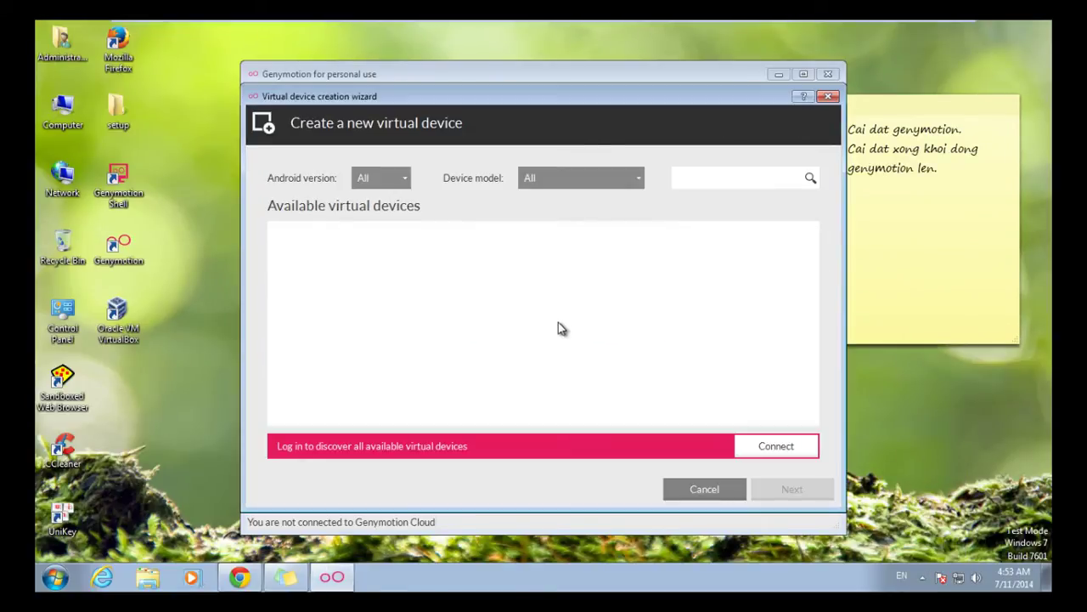
pyautogui.moveTo(566, 96); pyautogui.dragTo(501, 101)
pyautogui.moveTo(950, 111); pyautogui.dragTo(984, 110)
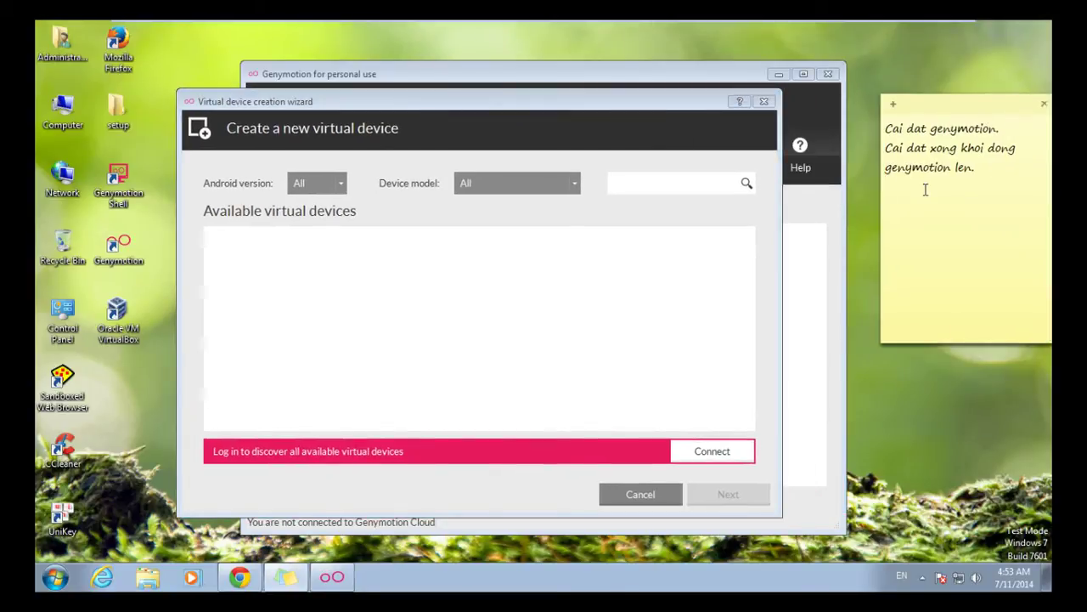
# Add the line "1. dang nhap va chon 1 may ao de cai dat" to the sticky note.
pyautogui.press('BackSpace')
pyautogui.press('BackSpace')
pyautogui.press('BackSpace')
pyautogui.write('Cho')
pyautogui.write('C')
pyautogui.press('BackSpace')
pyautogui.press('BackSpace')
pyautogui.press('BackSpace')
pyautogui.press('BackSpace')
pyautogui.write('dang nhap va chon 1 may ao')
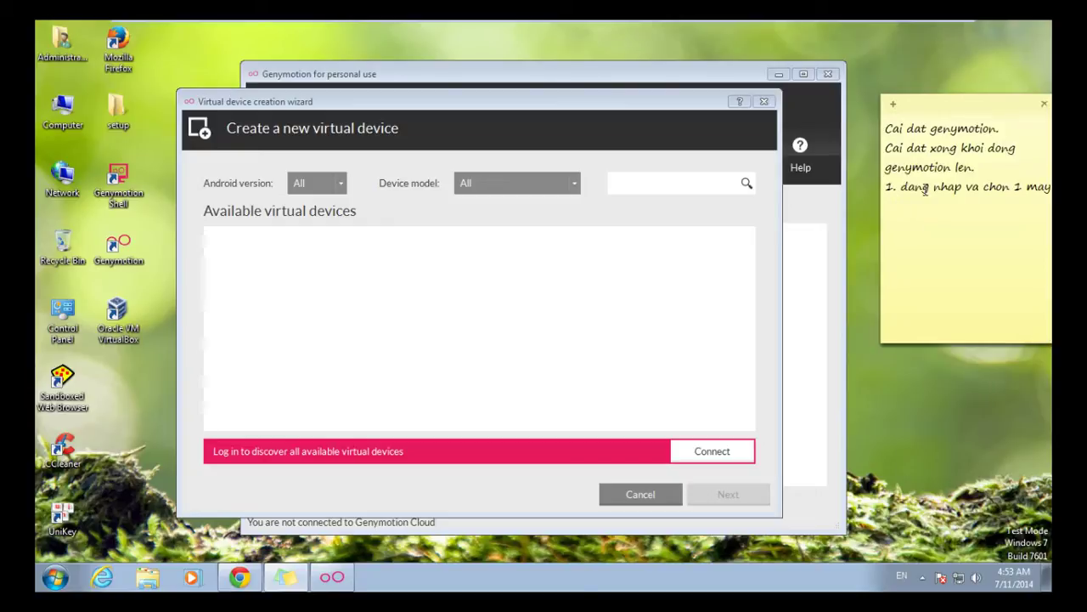
pyautogui.write(' ao de cai dat')
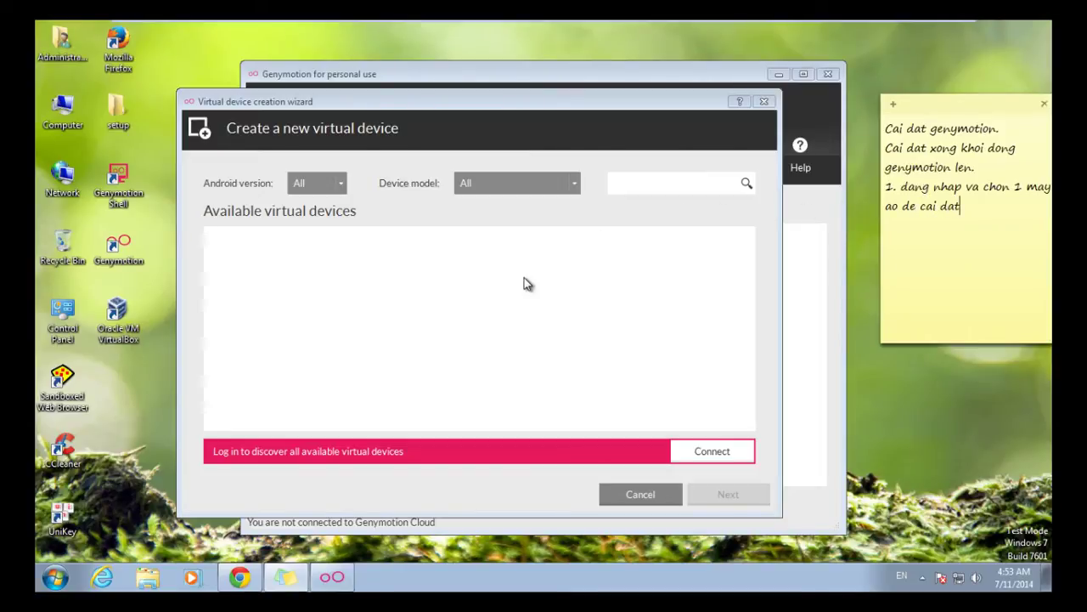
# Connect to Genymotion Cloud with the account username and password, keeping Remember me enabled.
pyautogui.click(685, 445)
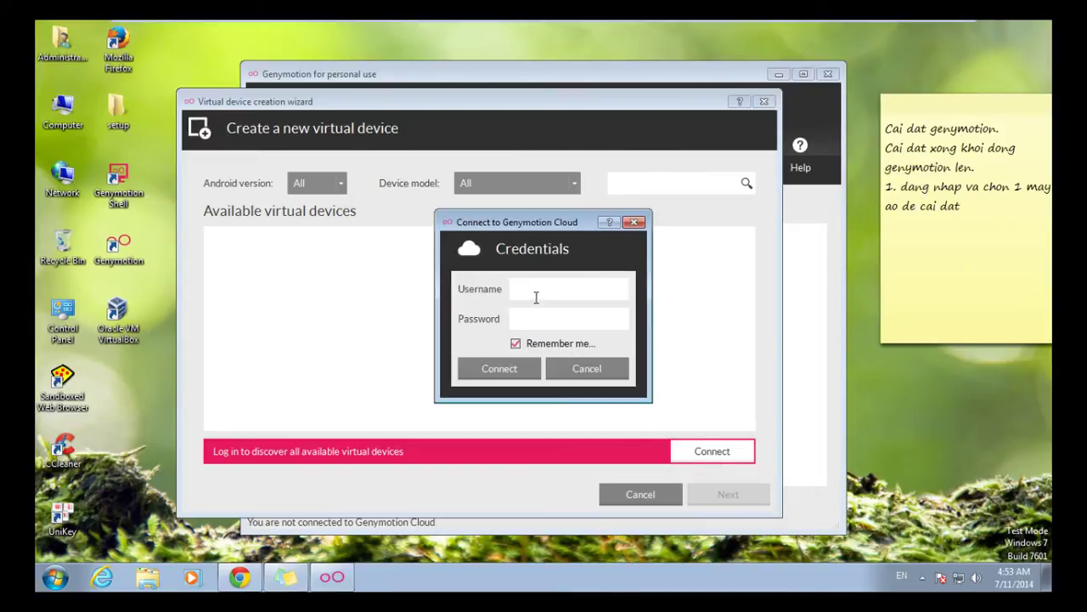
pyautogui.click(540, 293)
pyautogui.write('bigzero0001')
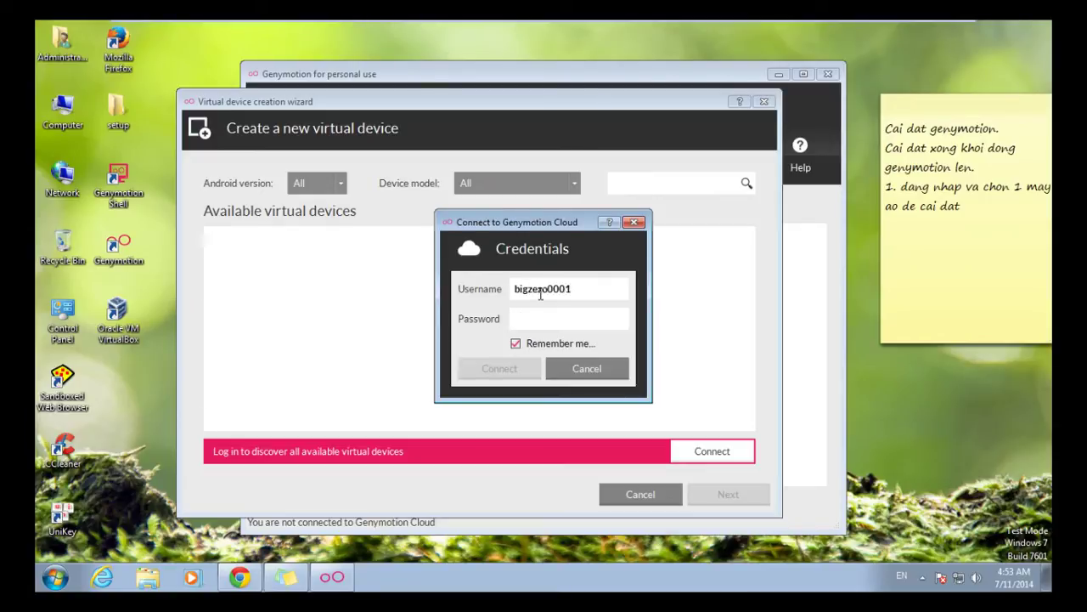
pyautogui.press('Tab')
pyautogui.write('**********')
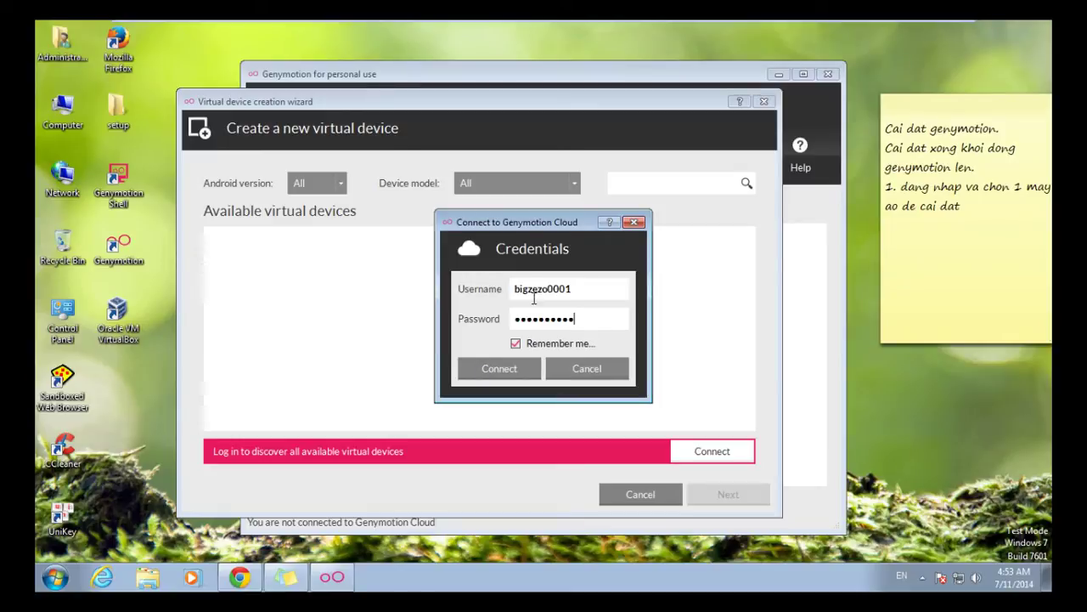
pyautogui.click(511, 367)
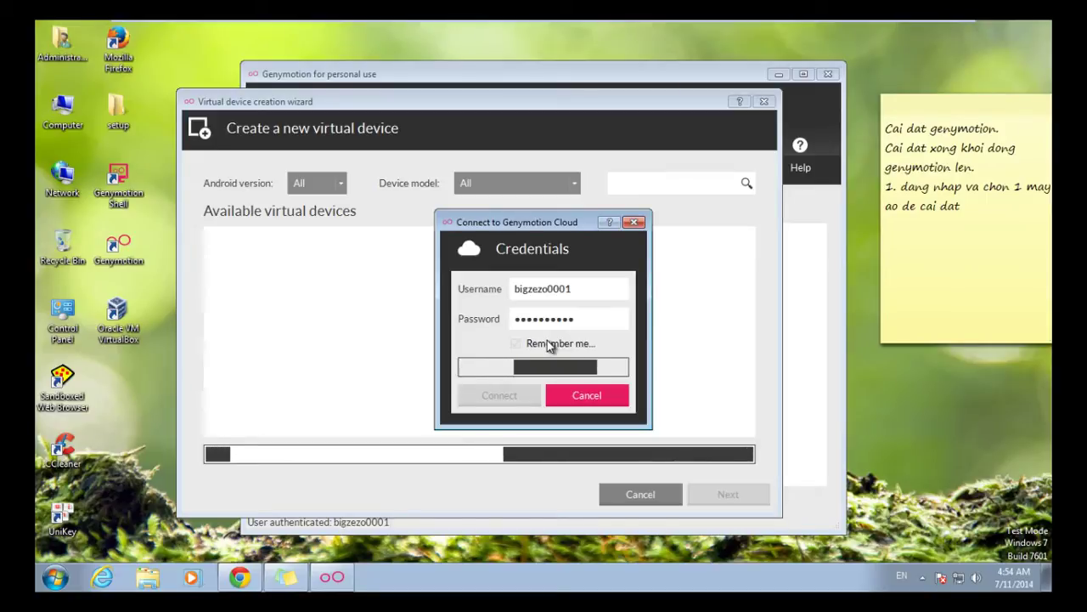
# Select "Sony Xperia Z - 4.2.2 - API 17 - 1080x1920" from the available virtual devices.
pyautogui.click(343, 301)
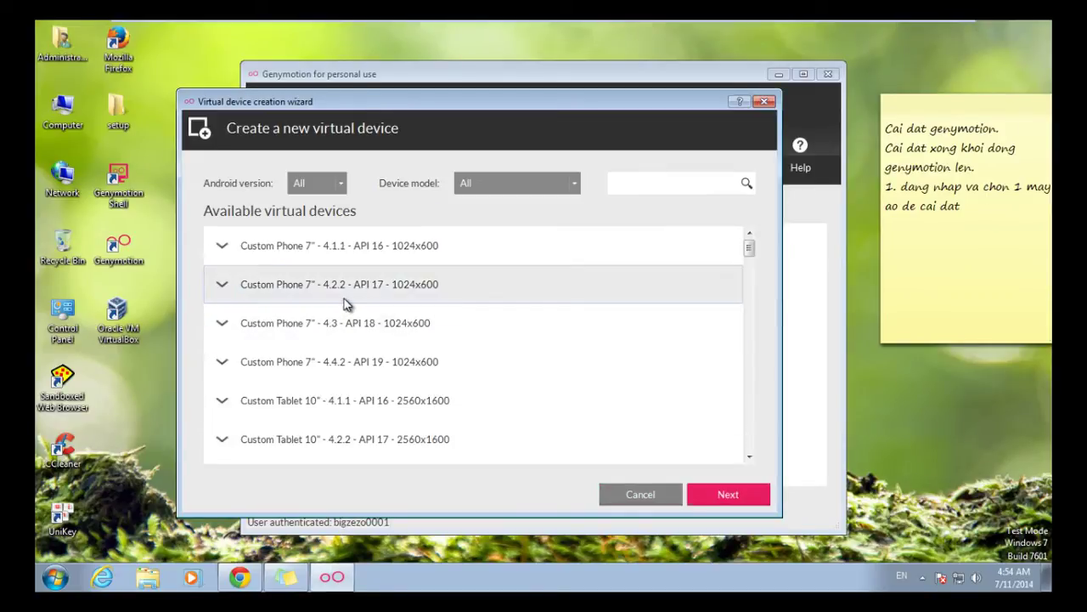
pyautogui.scroll(-5, 348, 302)
pyautogui.scroll(-2, 351, 301)
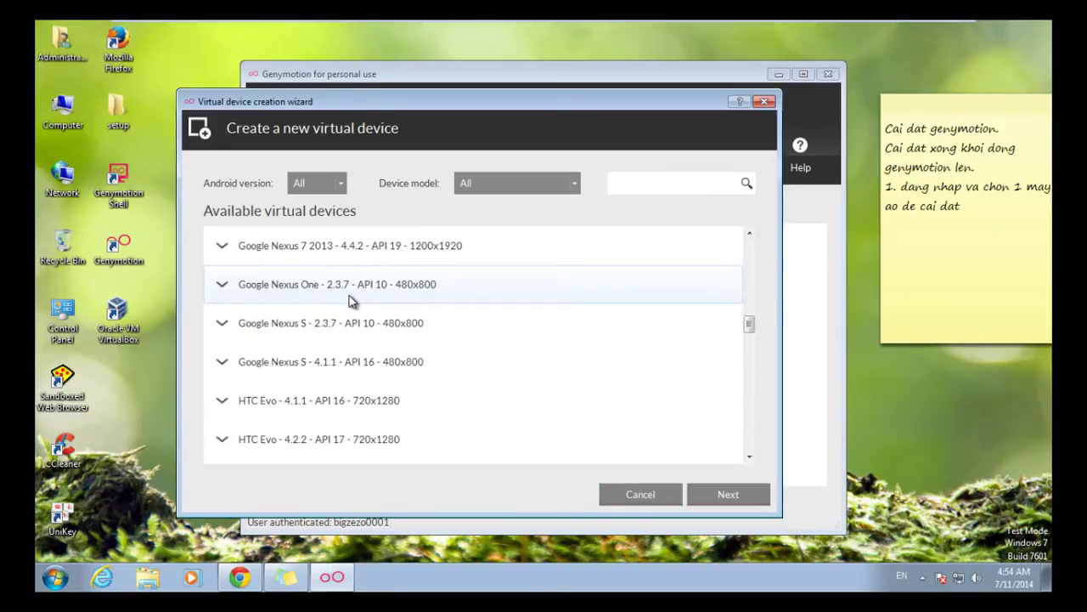
pyautogui.scroll(-1, 352, 300)
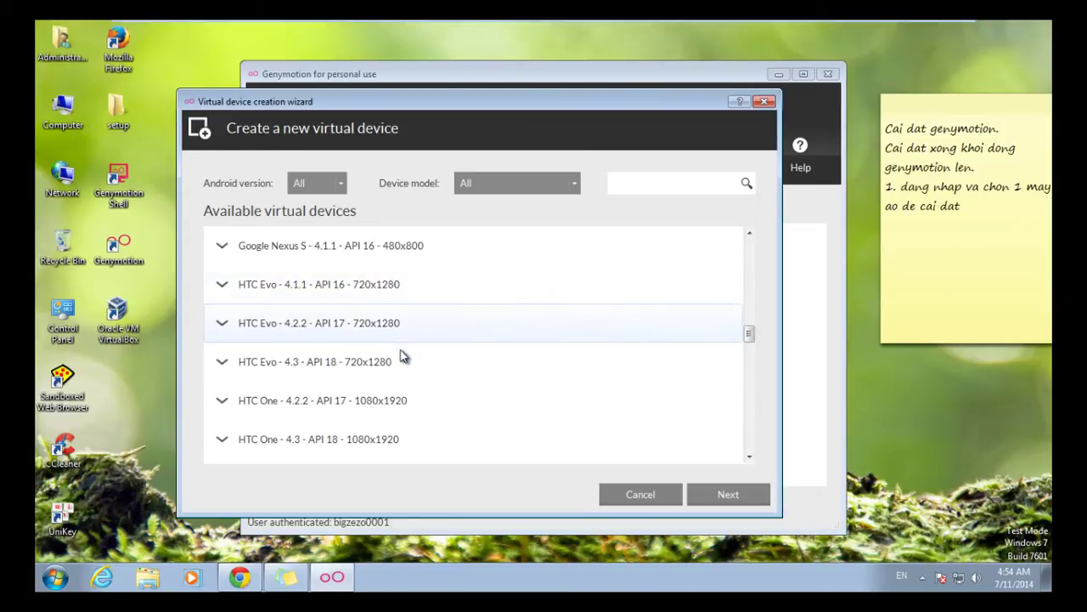
pyautogui.scroll(-2, 382, 395)
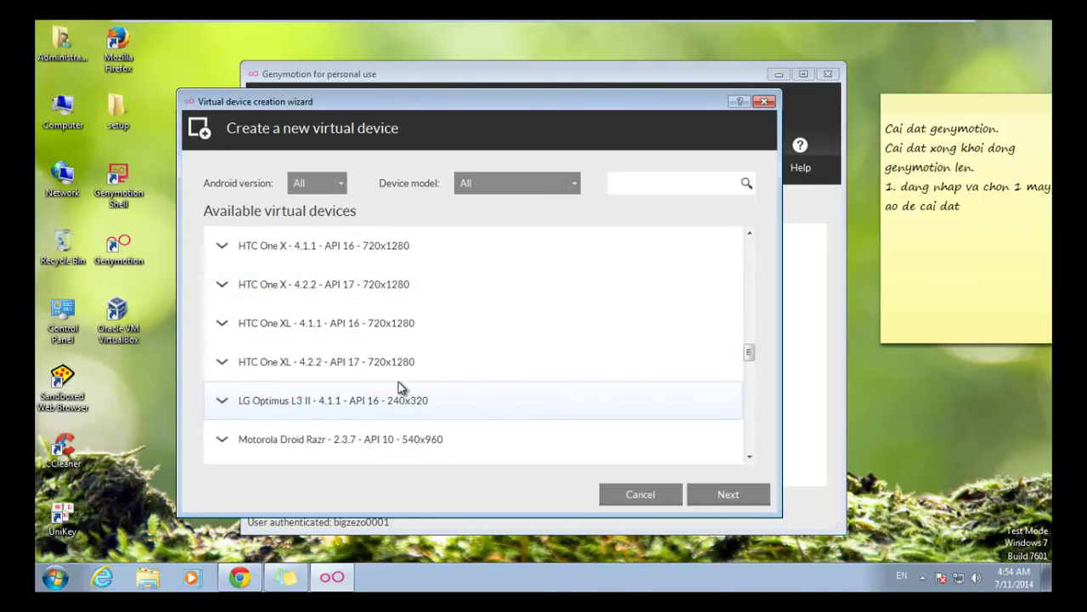
pyautogui.scroll(-3, 401, 387)
pyautogui.scroll(-2, 401, 387)
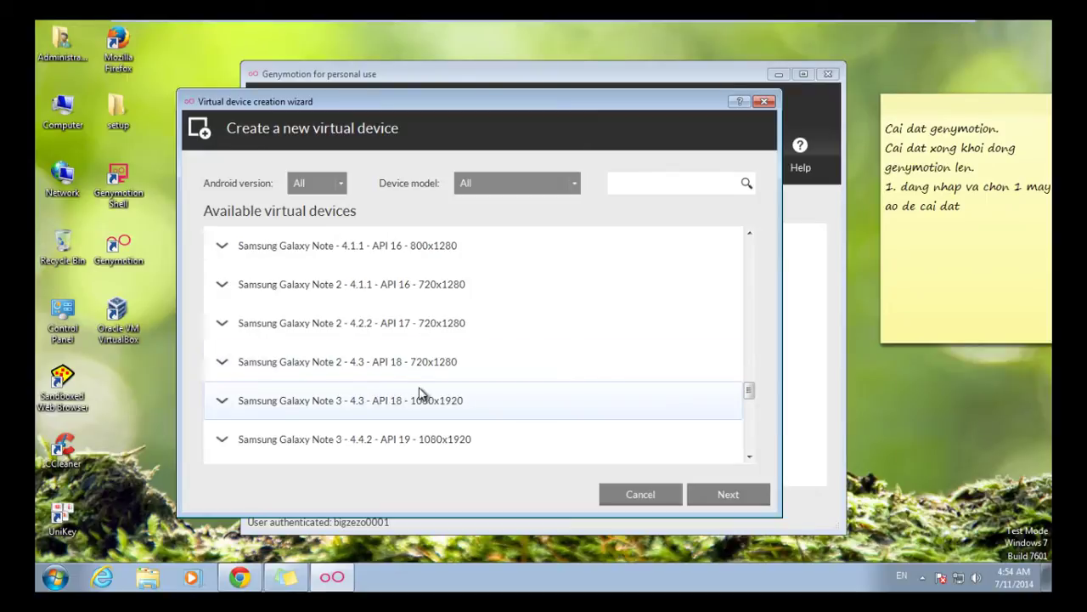
pyautogui.scroll(-2, 422, 394)
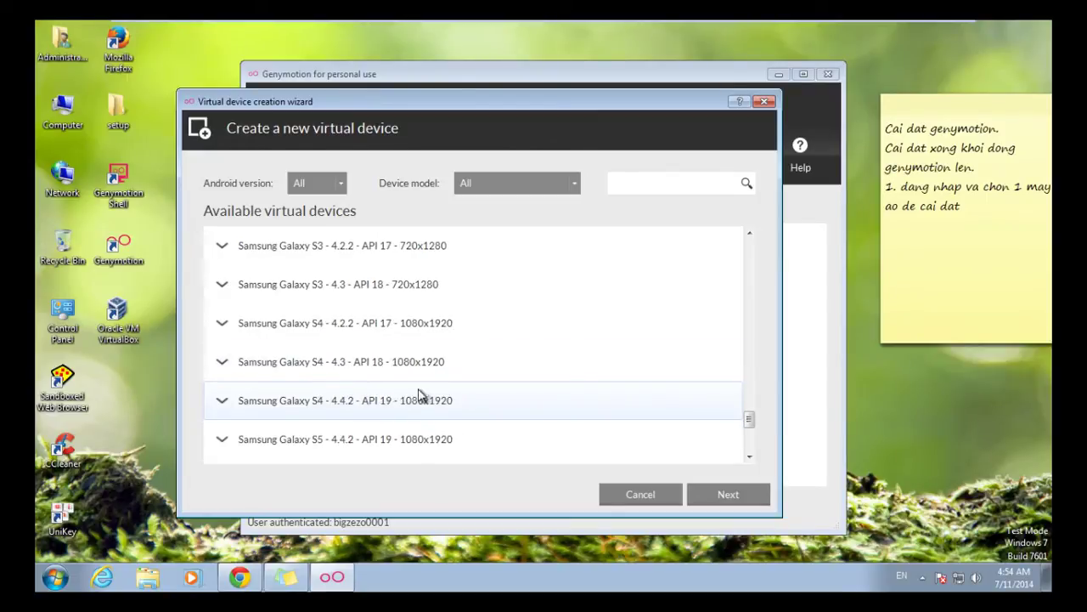
pyautogui.click(365, 402)
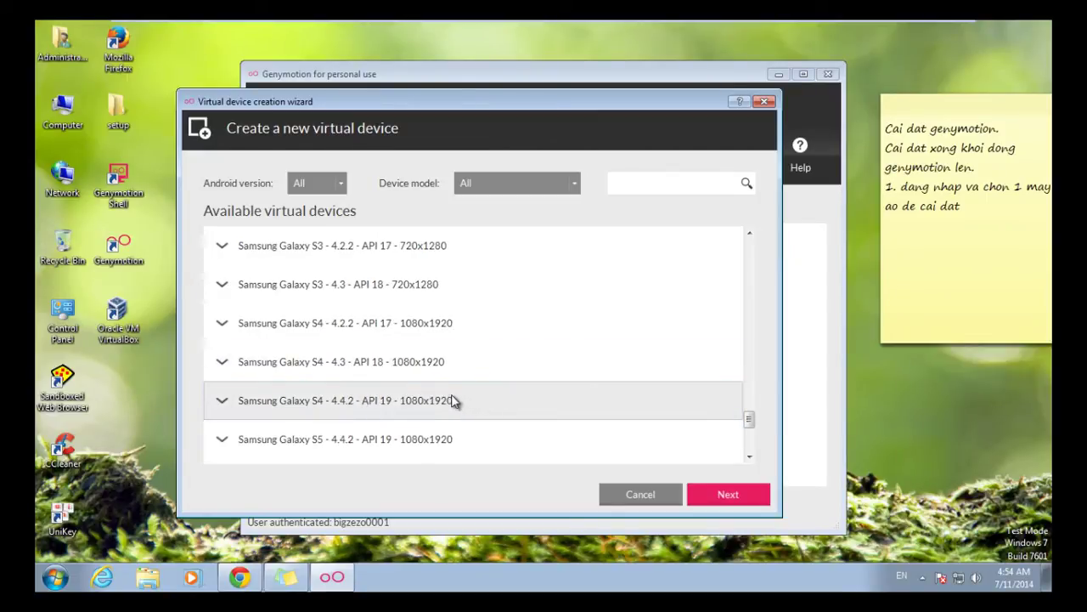
pyautogui.scroll(-1, 451, 400)
pyautogui.scroll(-1, 440, 396)
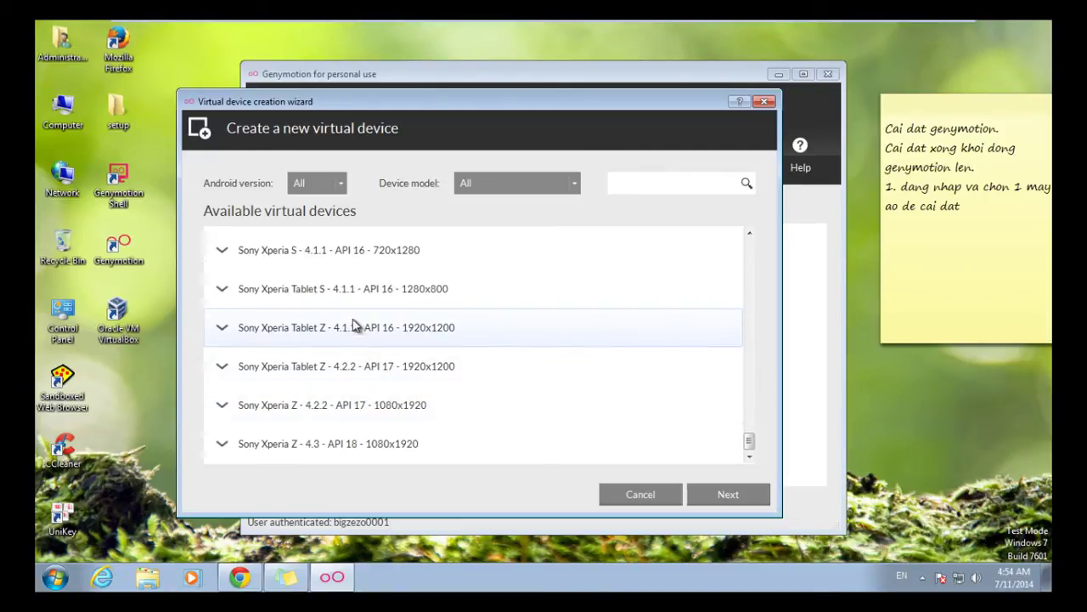
pyautogui.click(412, 297)
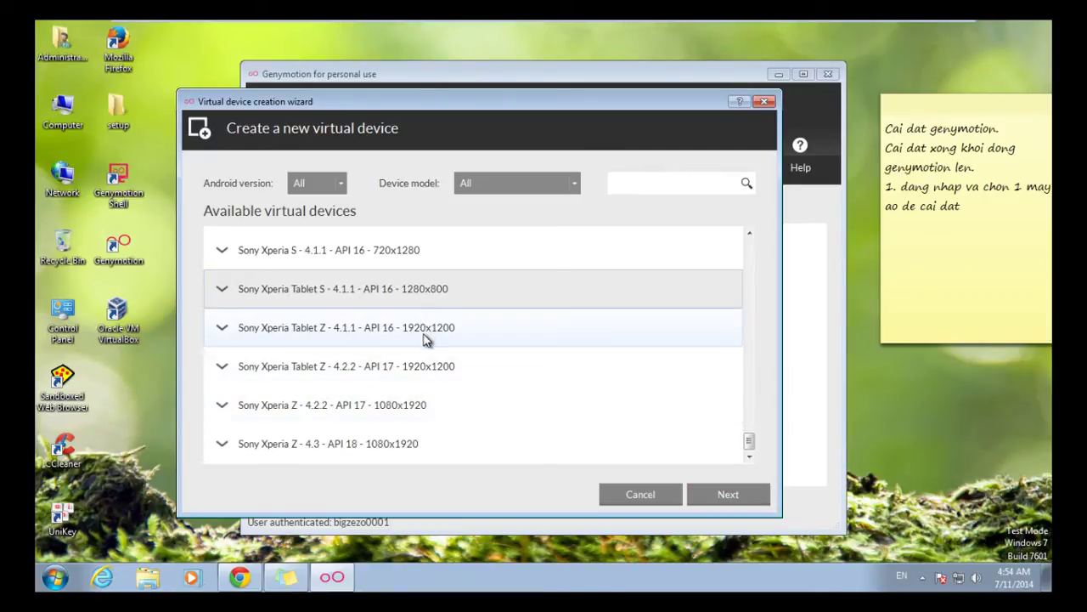
pyautogui.click(364, 412)
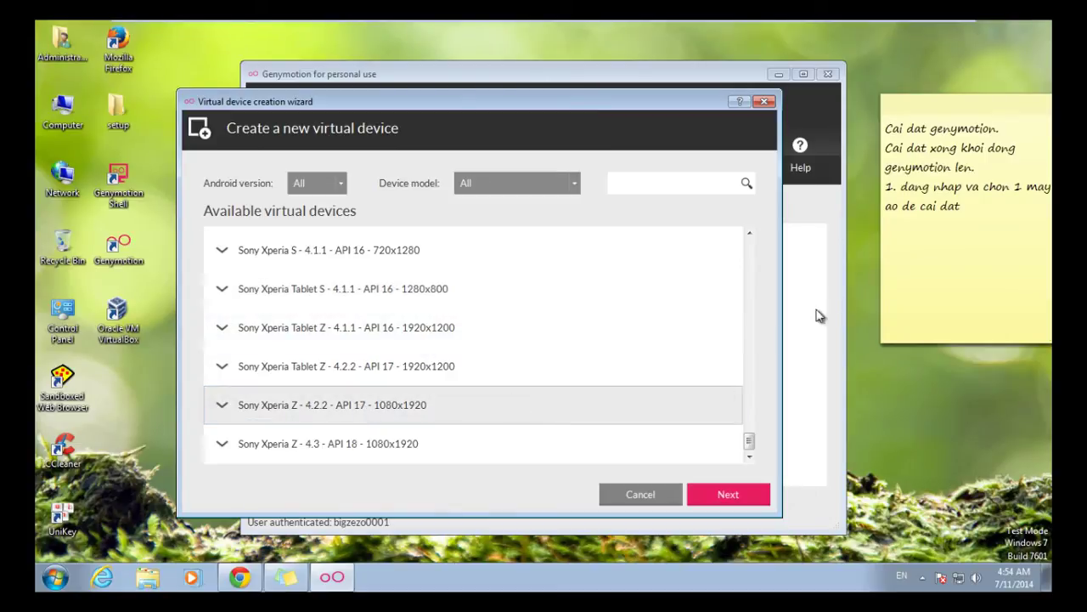
# Add "o day minh chon ban sony Z 4.2" to the sticky note and proceed to the selected device's deployment page.
pyautogui.click(947, 242)
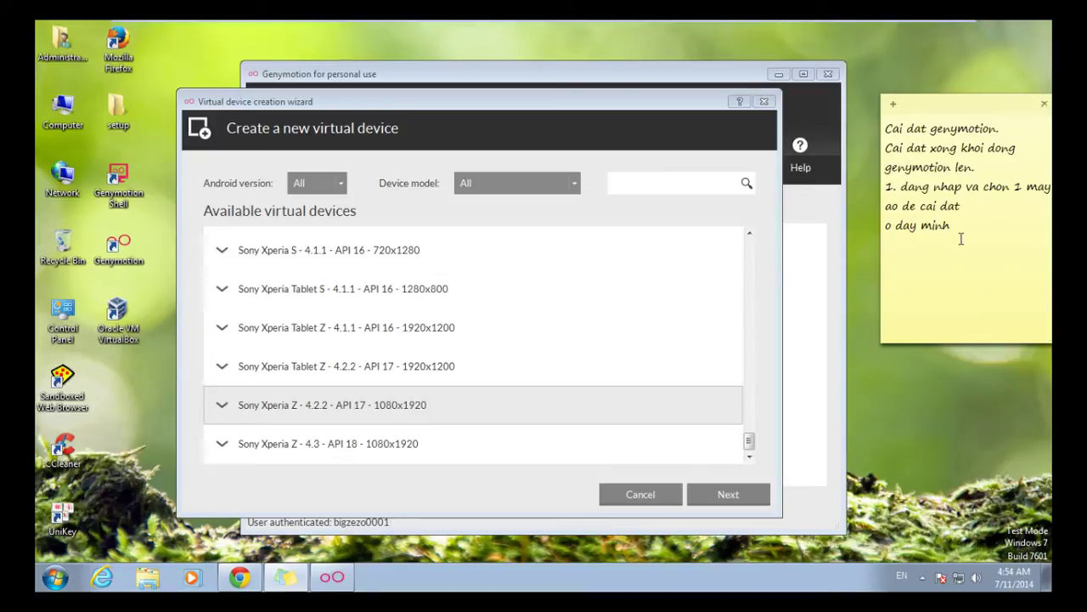
pyautogui.write('chon ban sony Z 4.2')
pyautogui.moveTo(975, 113); pyautogui.dragTo(958, 115)
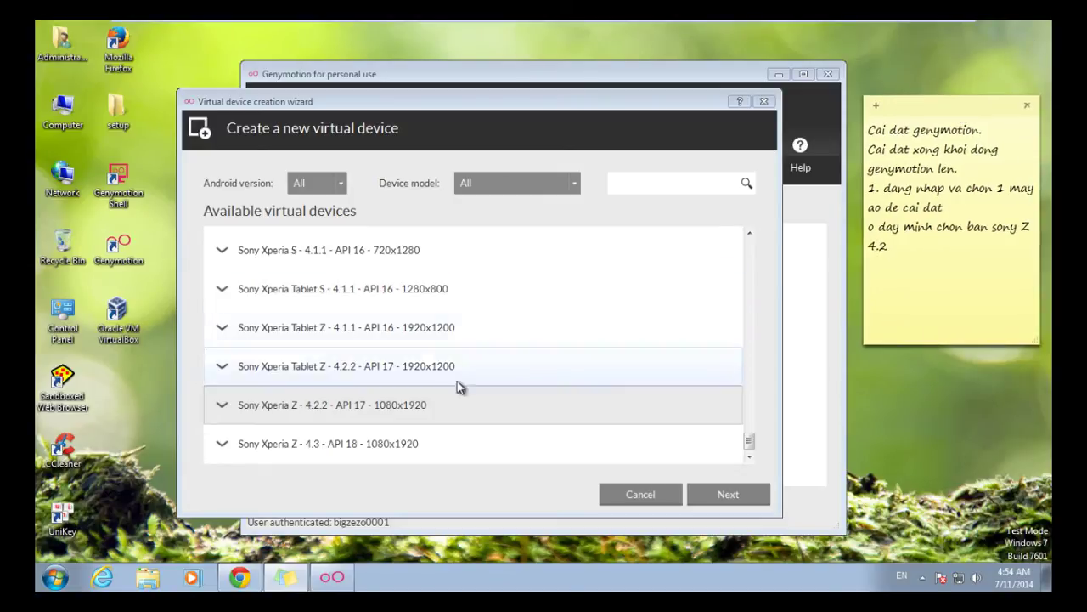
pyautogui.click(717, 491)
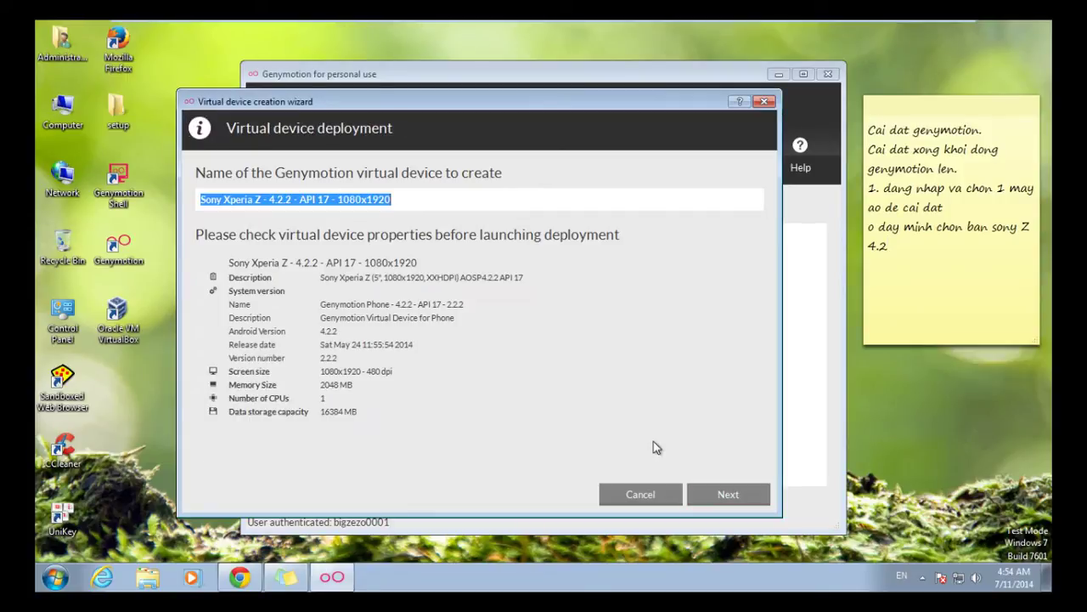
# Start deploying the Sony Xperia Z virtual device and add the line "Doi no load xong" to the sticky note.
pyautogui.click(751, 494)
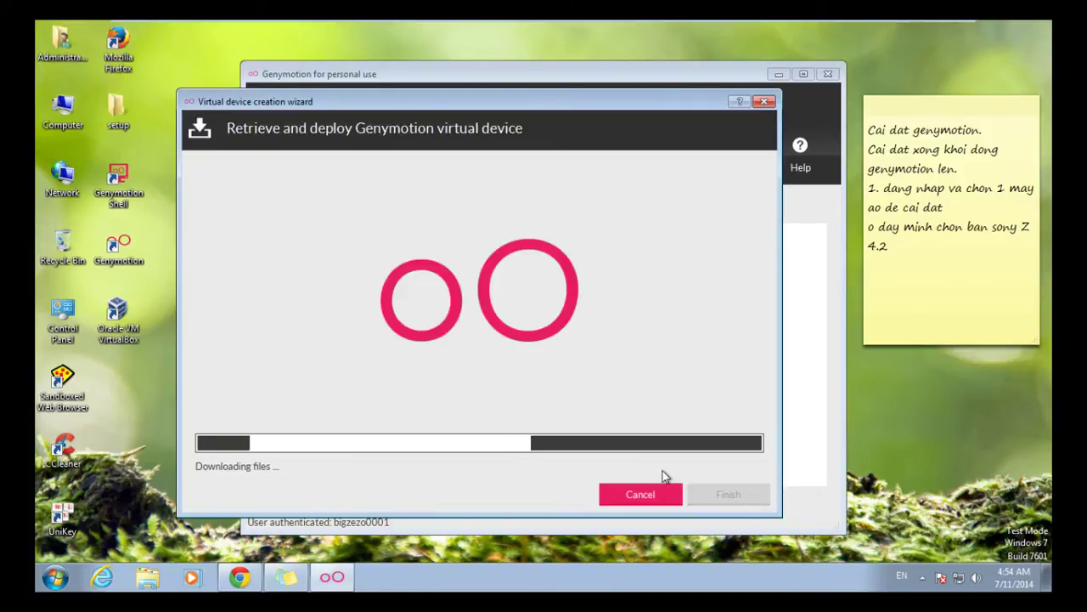
pyautogui.click(901, 261)
pyautogui.write('.')
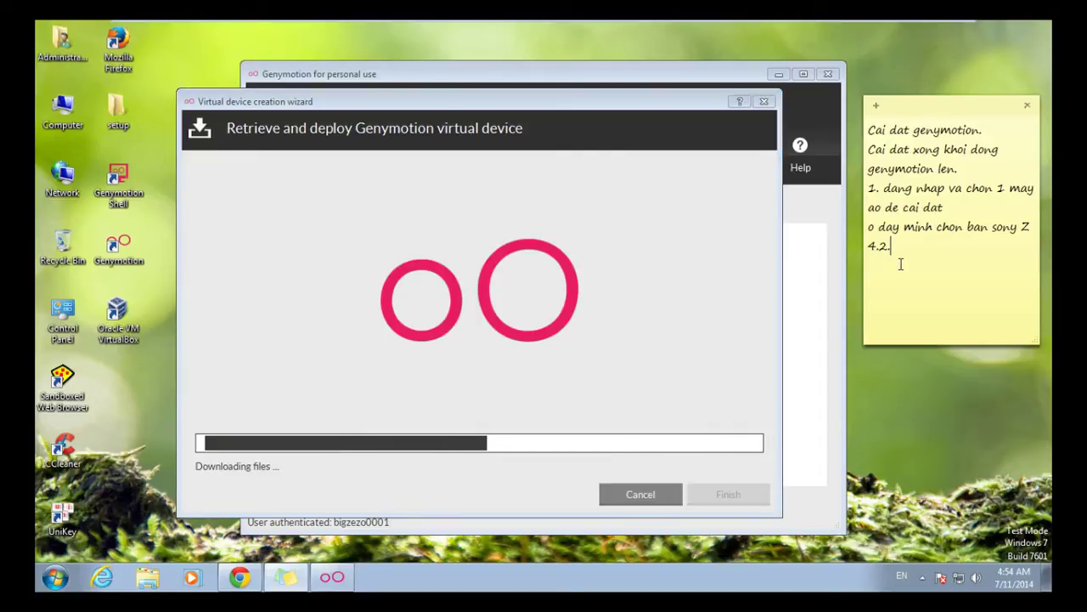
pyautogui.press('Return')
pyautogui.write('Doi nó d')
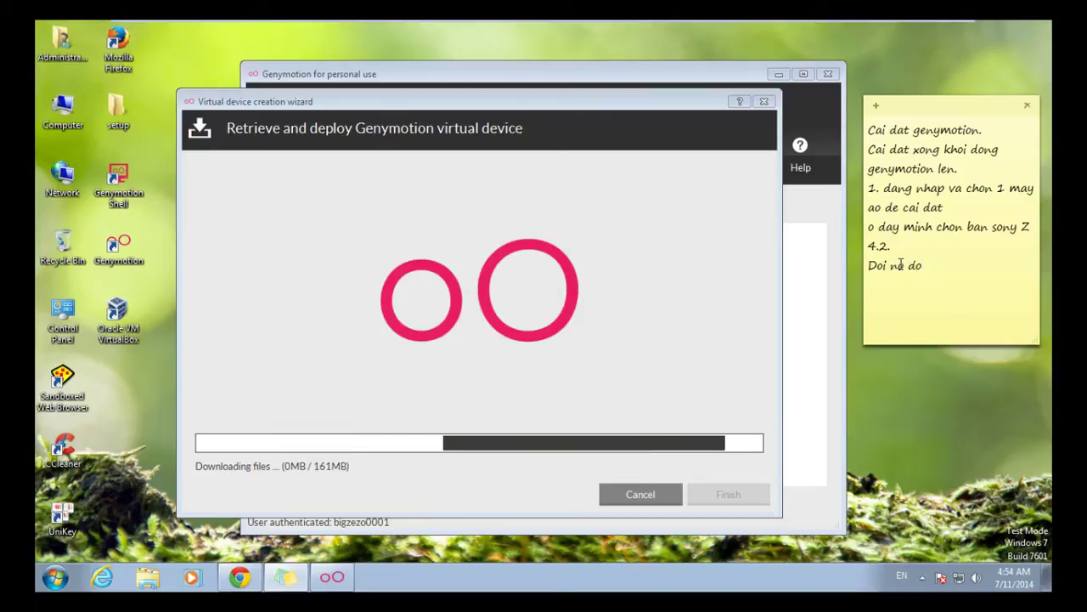
pyautogui.write('u')
pyautogui.press('BackSpace')
pyautogui.write('o')
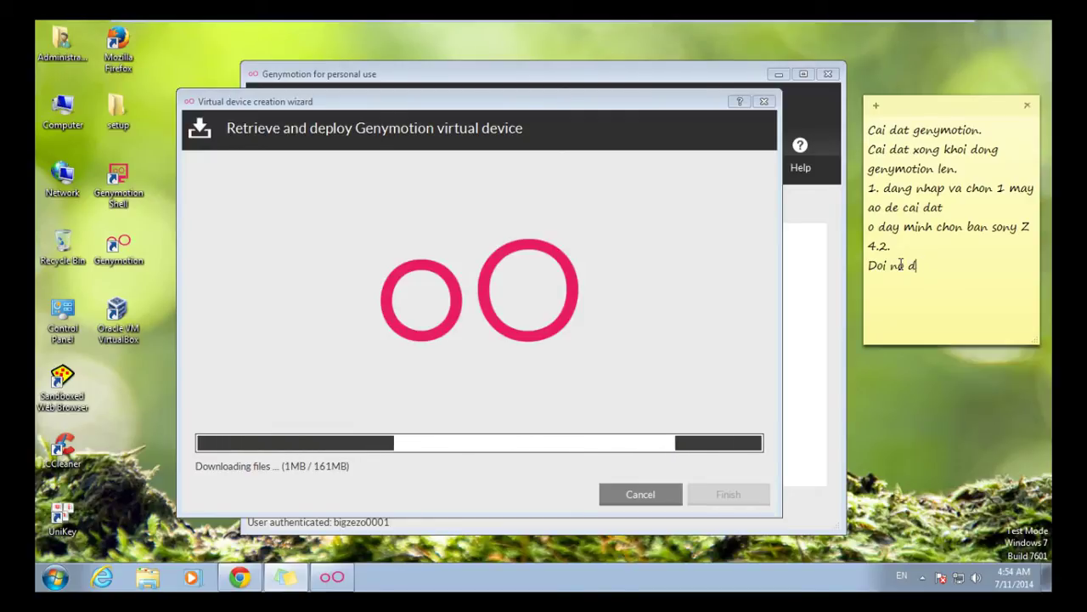
pyautogui.press('BackSpace')
pyautogui.press('BackSpace')
pyautogui.press('BackSpace')
pyautogui.write('load xong')
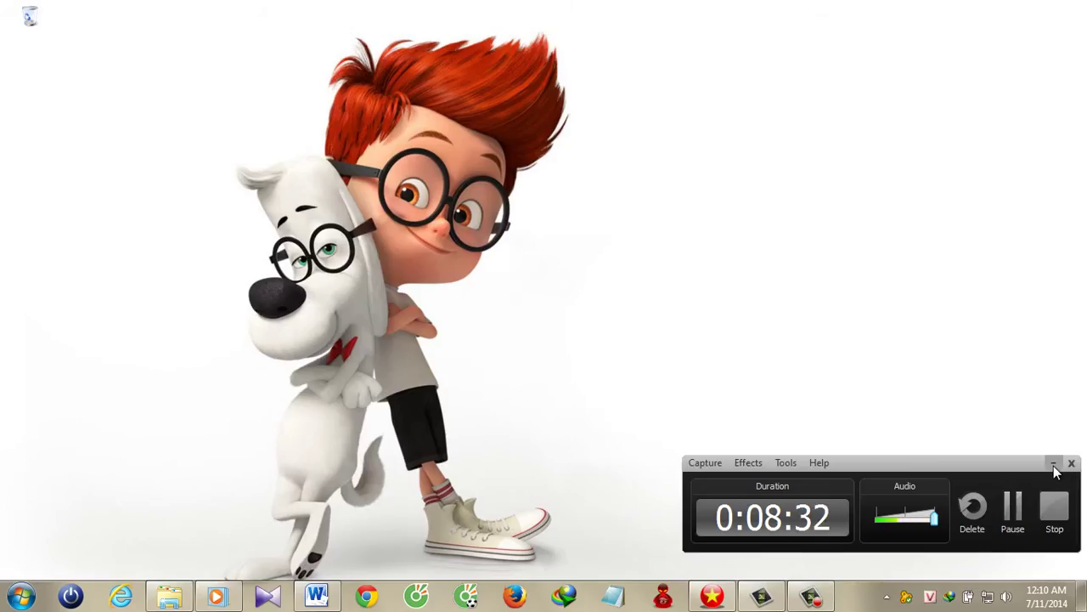
# Search the installed programs for "gen" and launch Genymotion.
pyautogui.press('super')
pyautogui.write('gen')
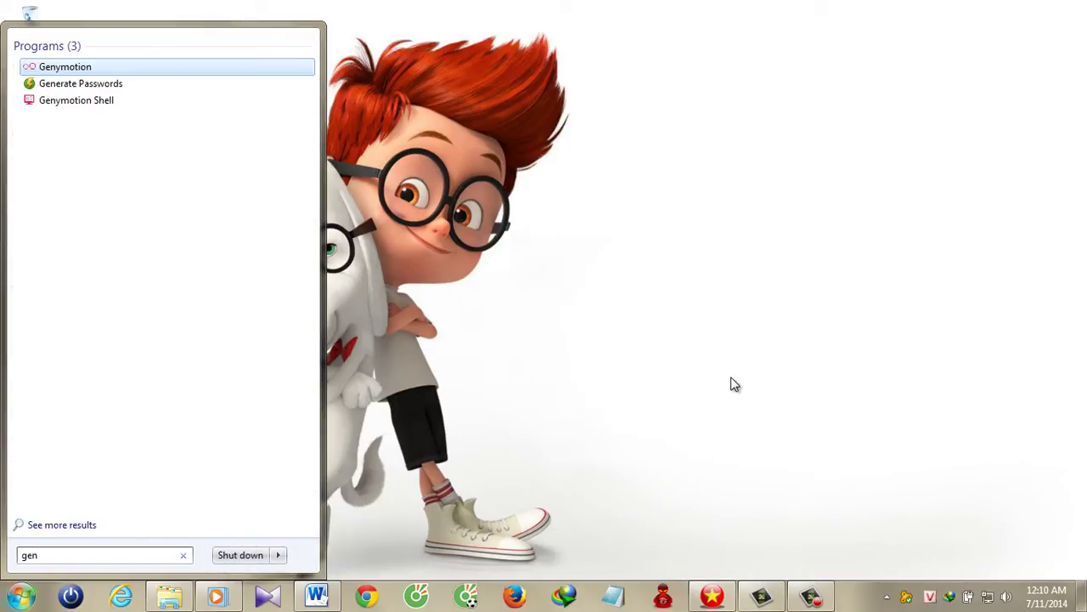
pyautogui.press('Return')
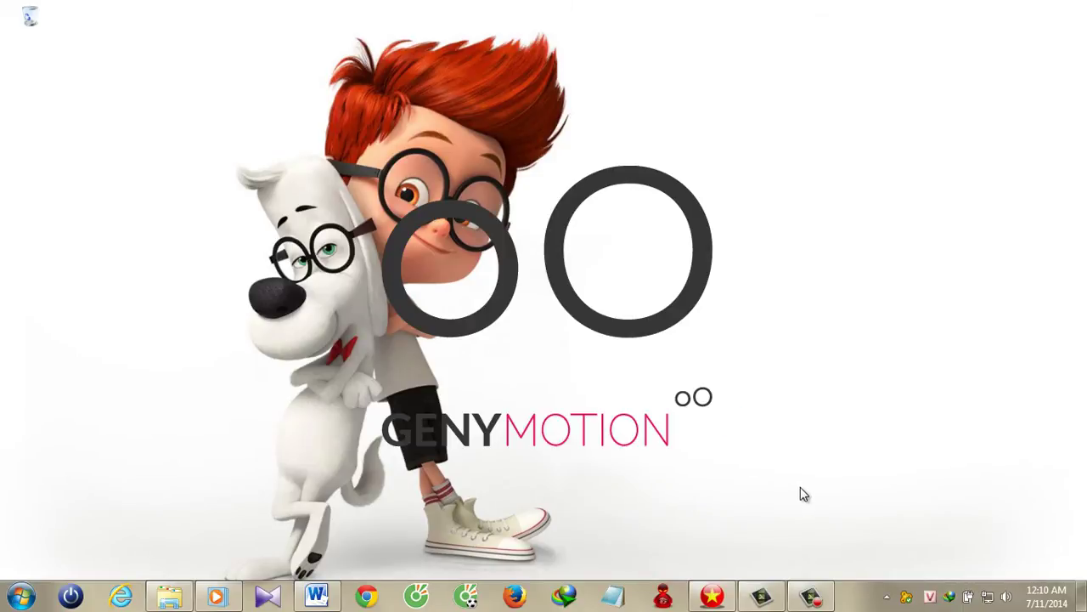
pyautogui.click(811, 596)
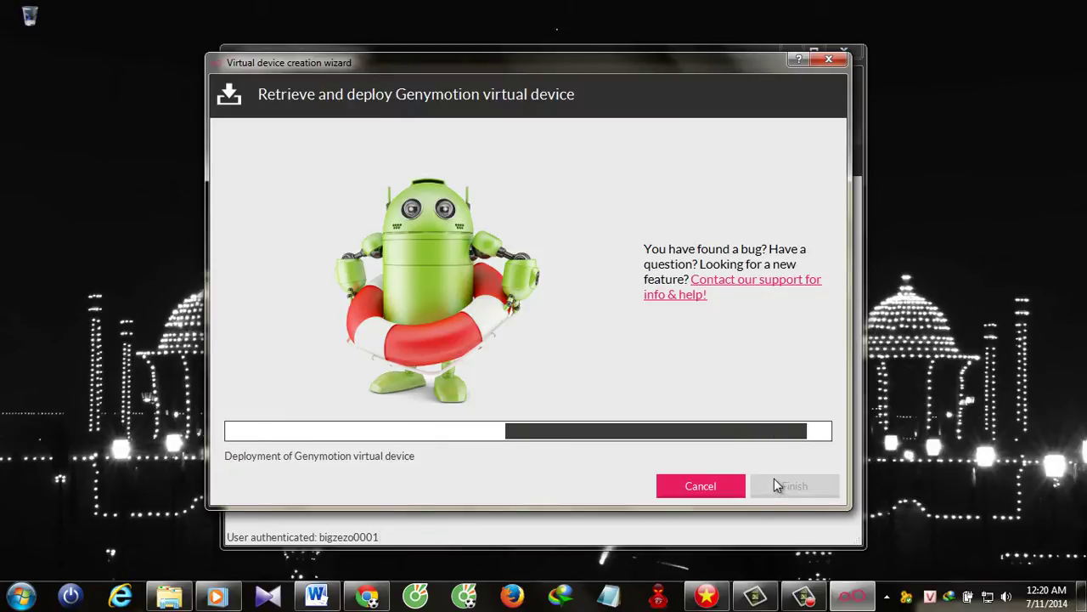
pyautogui.click(892, 580)
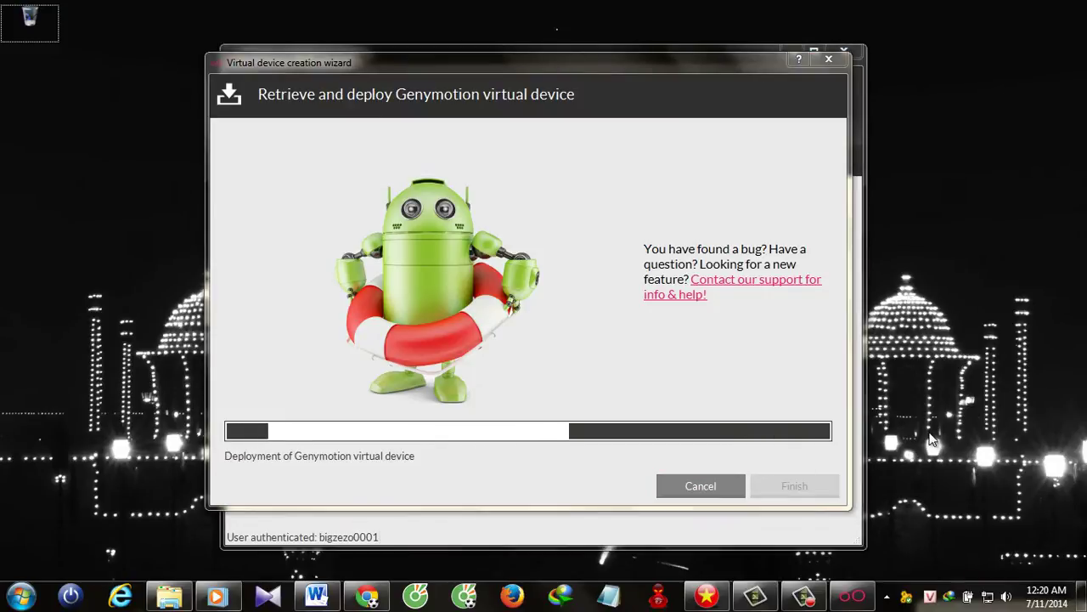
pyautogui.click(887, 597)
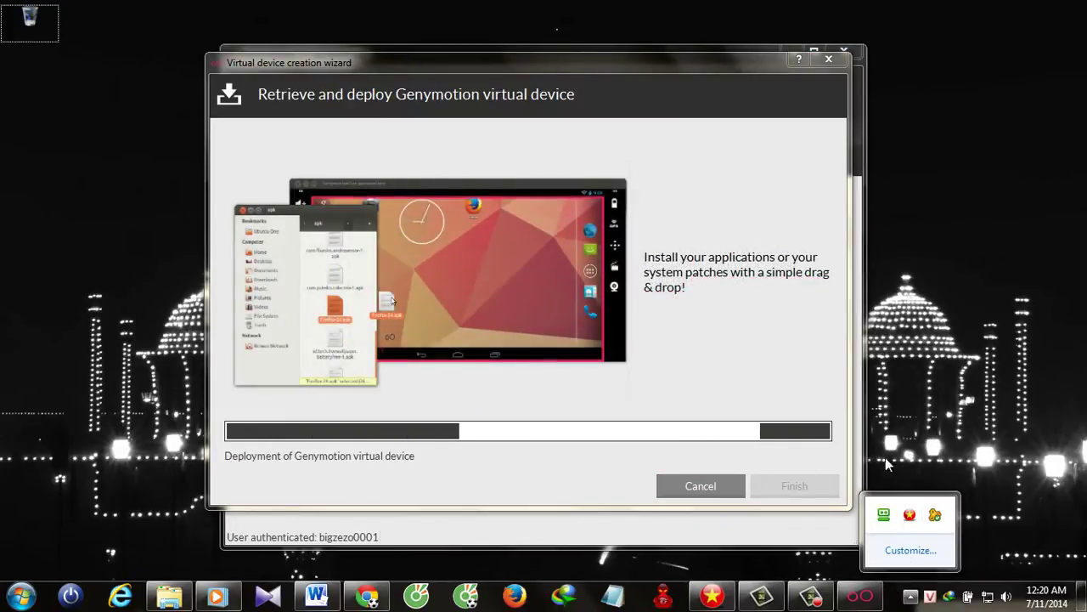
pyautogui.click(943, 455)
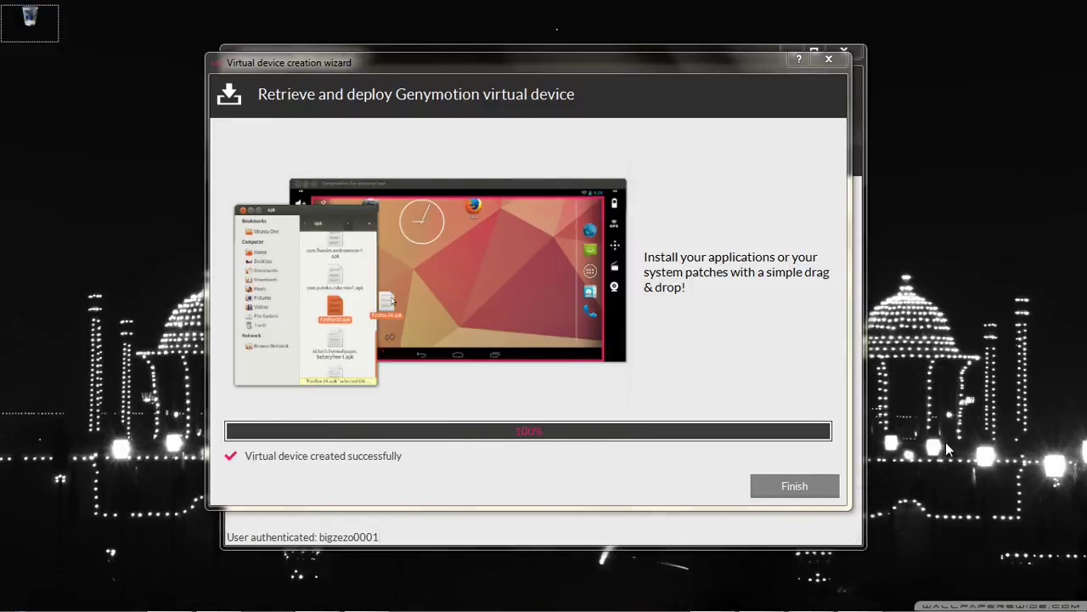
# Finish the virtual device creation wizard and arrange the Genymotion window side by side with a new, narrowed Notepad window.
pyautogui.click(799, 484)
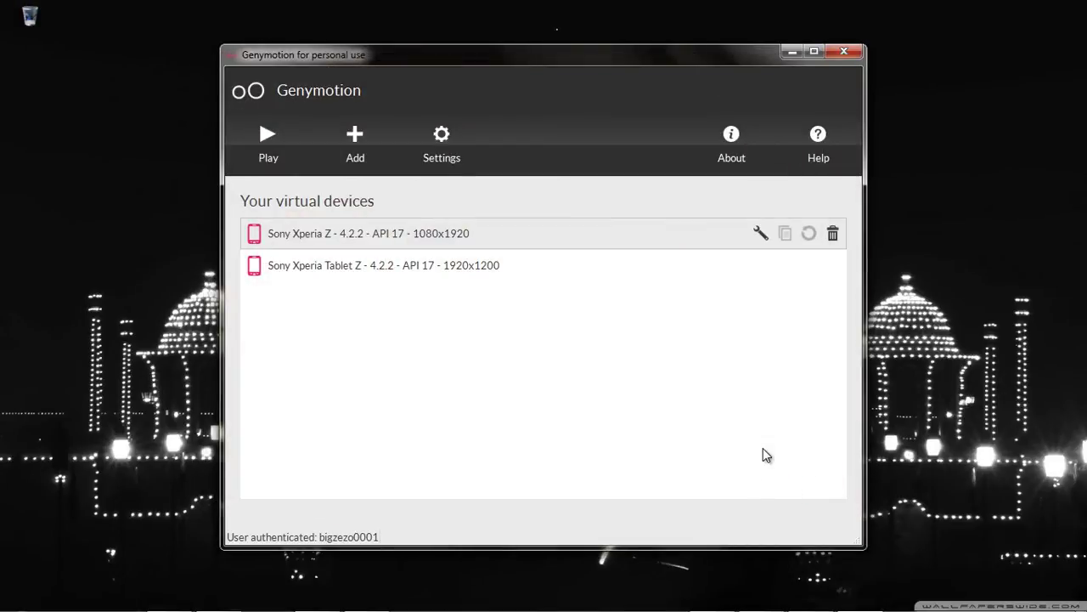
pyautogui.moveTo(544, 58); pyautogui.dragTo(372, 57)
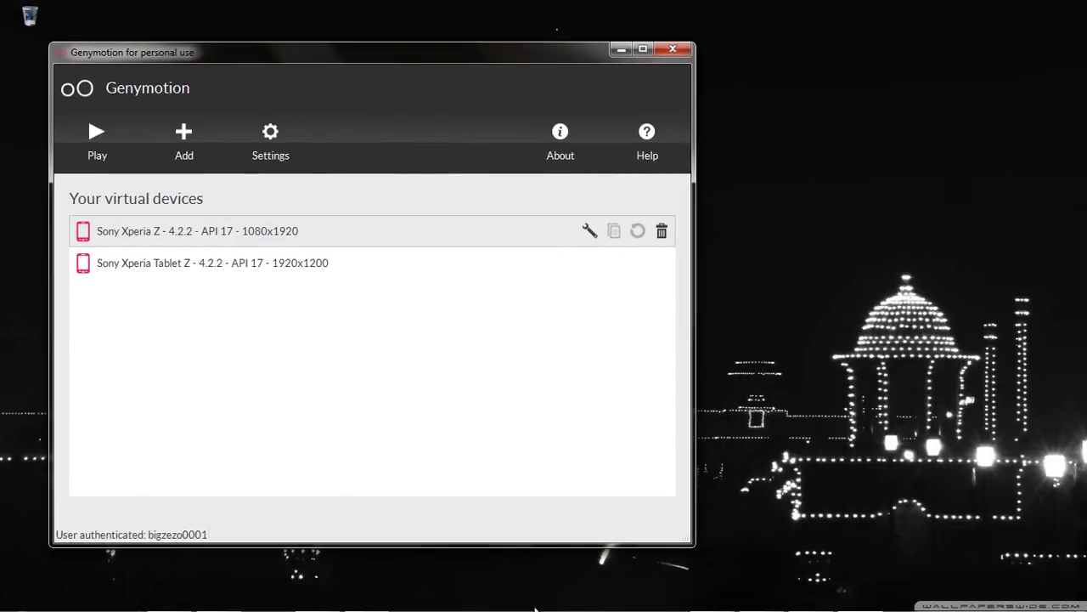
pyautogui.moveTo(535, 605)
pyautogui.click(612, 595)
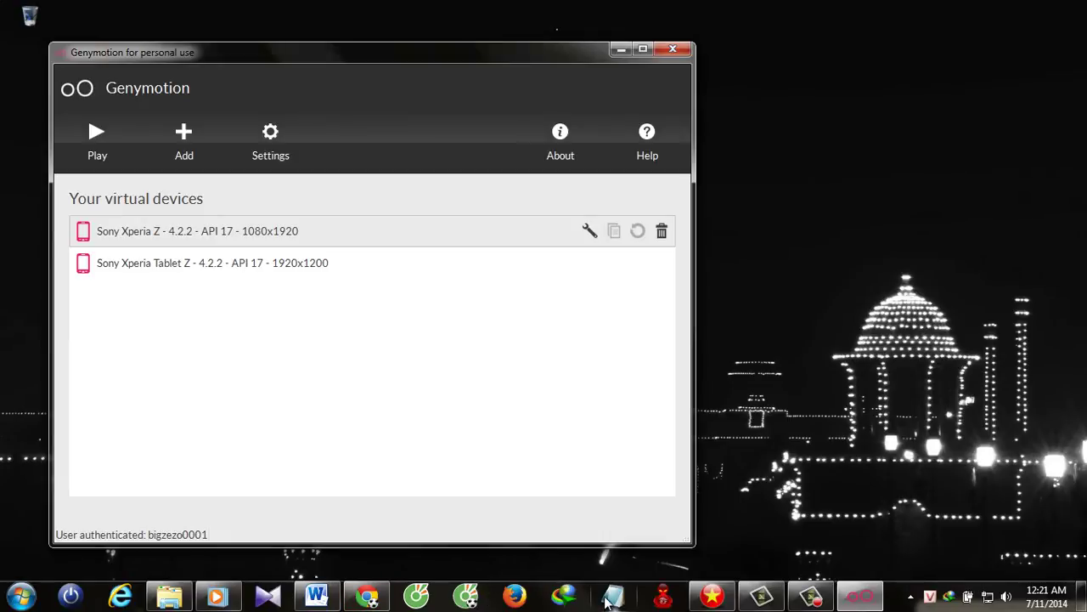
pyautogui.moveTo(626, 145); pyautogui.dragTo(845, 140)
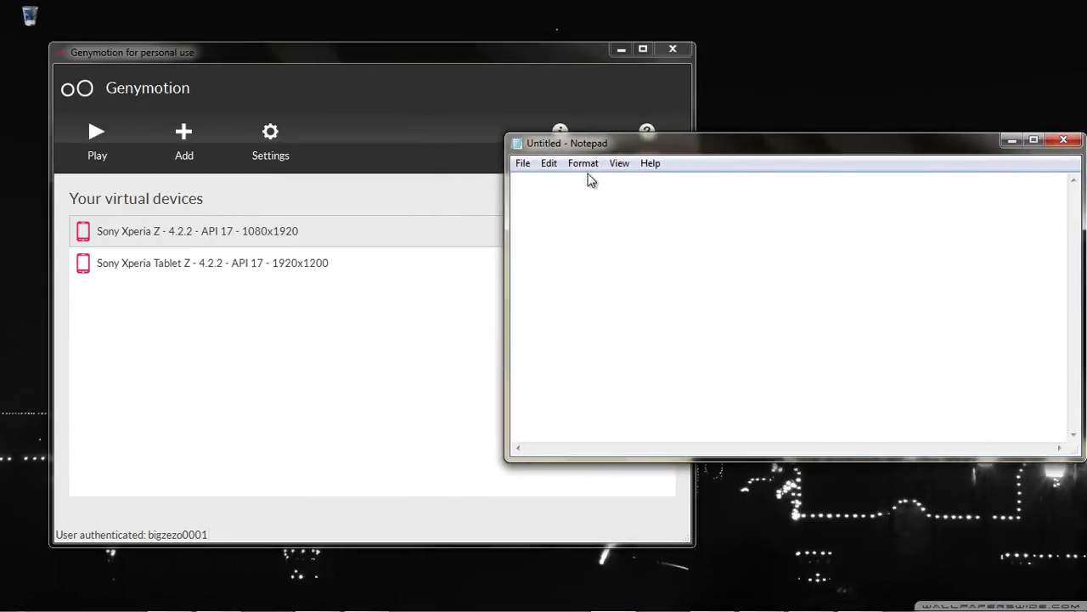
pyautogui.moveTo(507, 133); pyautogui.dragTo(701, 127)
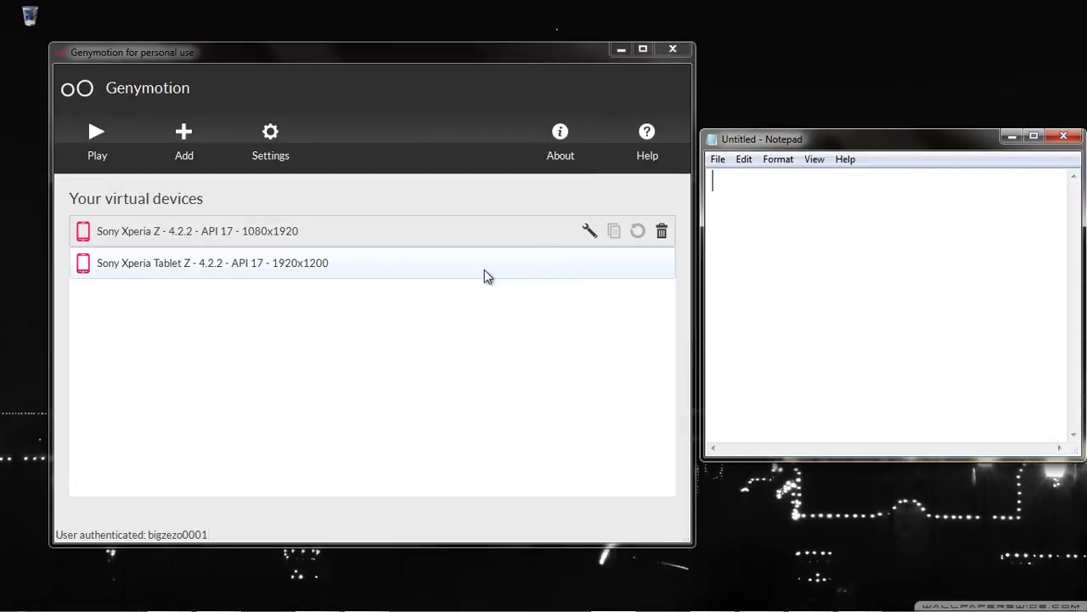
# Start the "Sony Xperia Tablet Z - 4.2.2 - API 17 - 1920x1200" virtual device, then shrink and reposition its window.
pyautogui.click(360, 263)
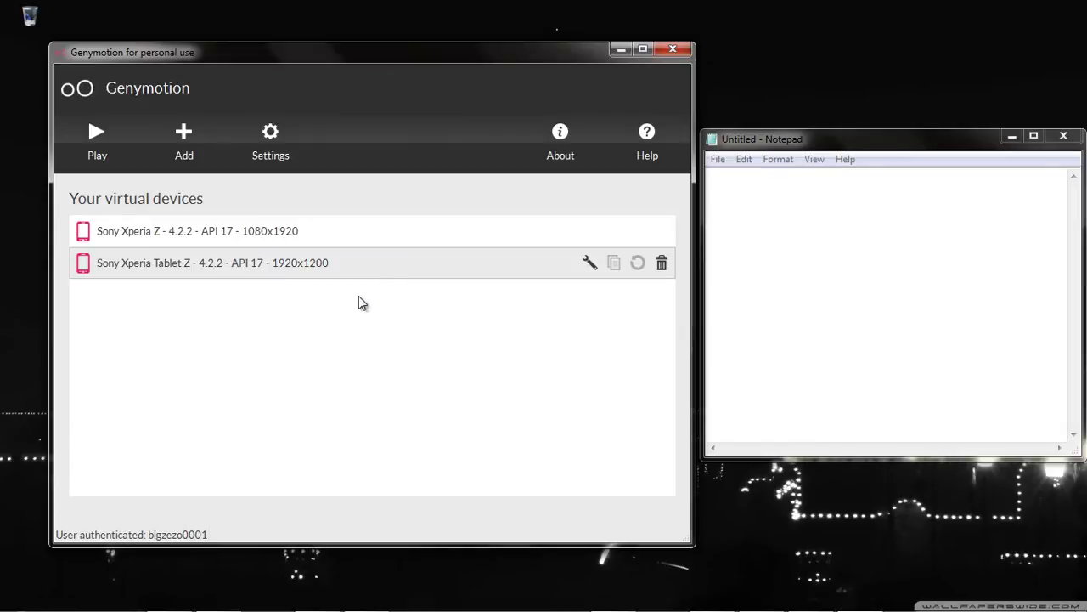
pyautogui.click(110, 144)
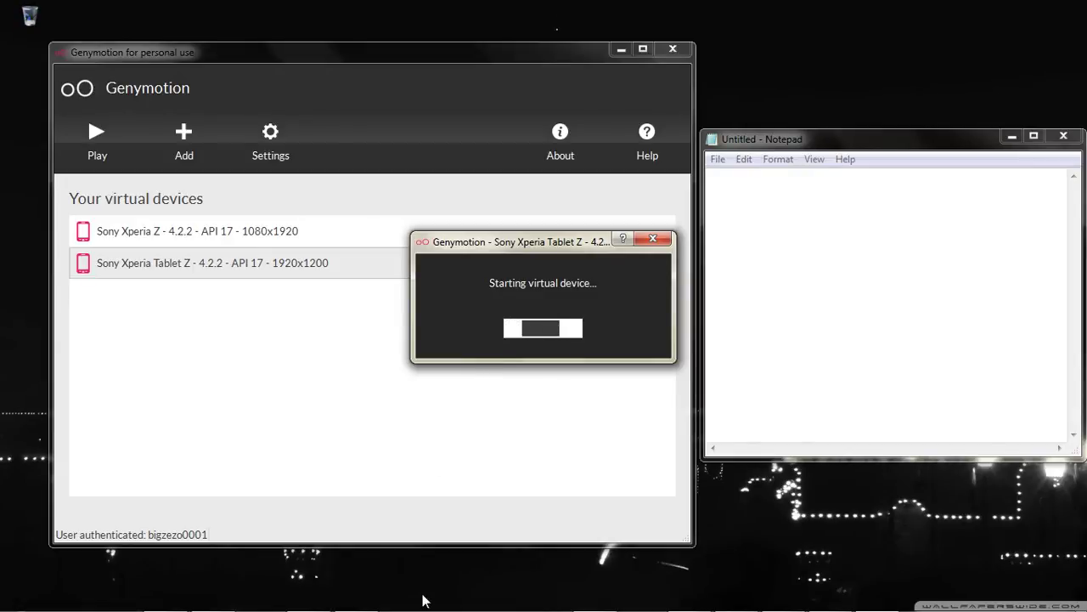
pyautogui.moveTo(411, 574)
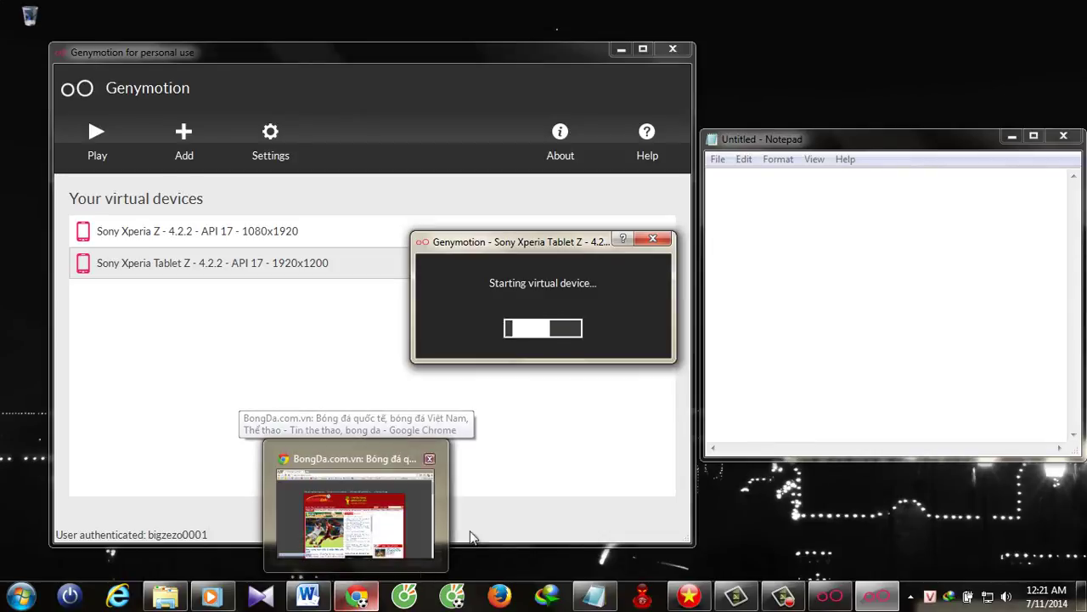
pyautogui.click(771, 325)
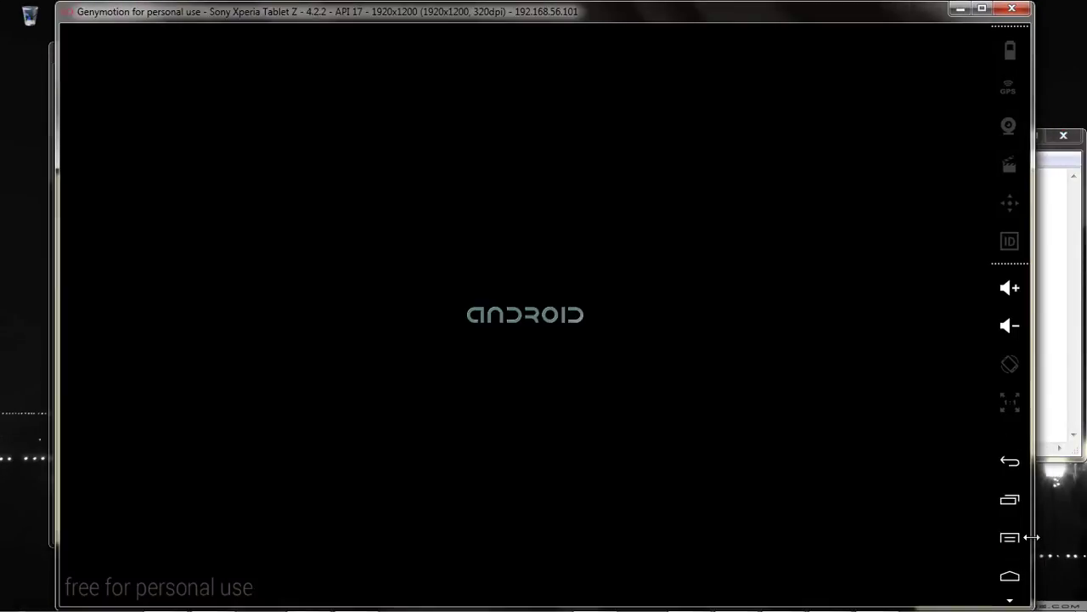
pyautogui.moveTo(1032, 537); pyautogui.dragTo(940, 527)
pyautogui.moveTo(578, 10); pyautogui.dragTo(611, 10)
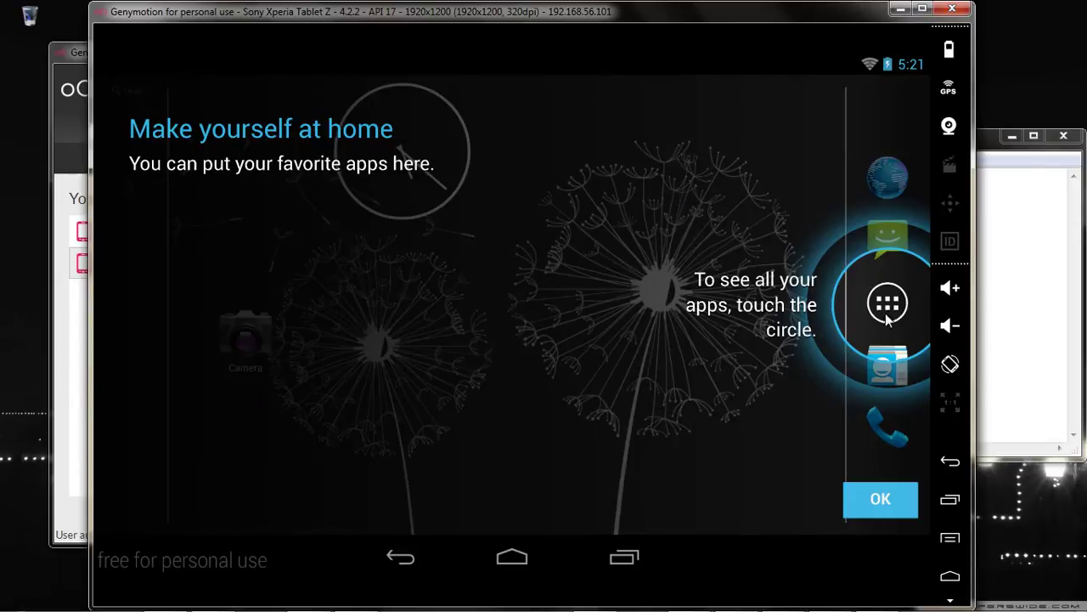
# Open the tablet's list of all apps, dismiss the introductory hint and minimize the device window.
pyautogui.click(888, 308)
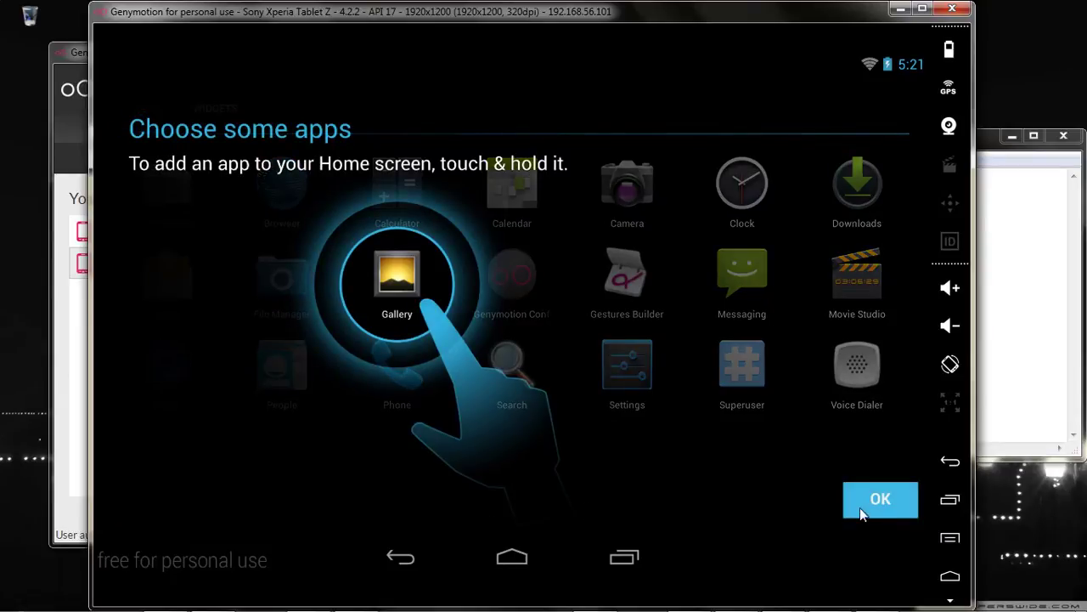
pyautogui.click(860, 507)
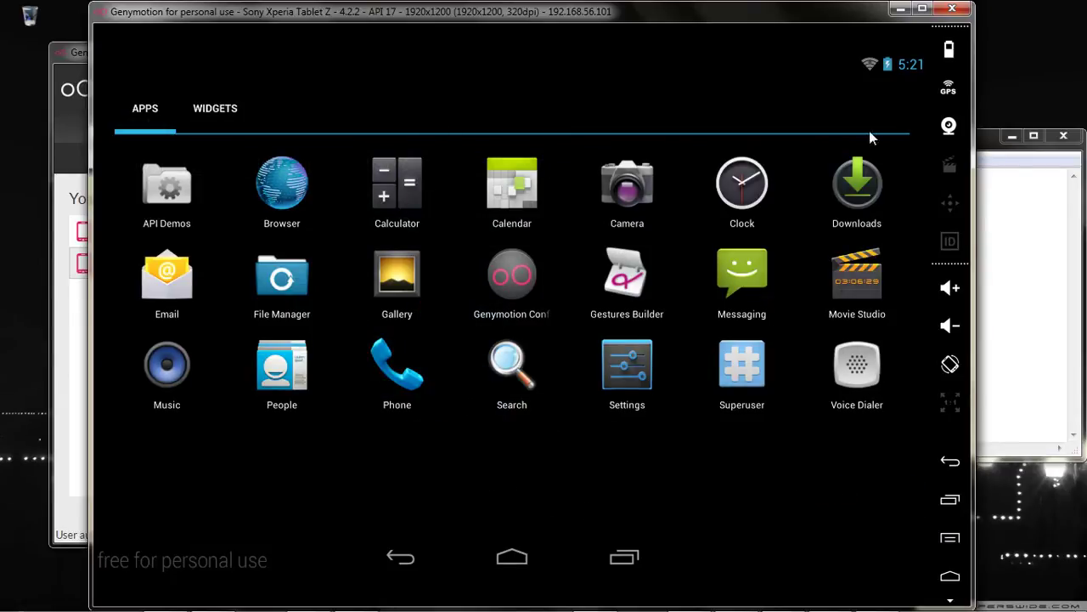
pyautogui.click(898, 9)
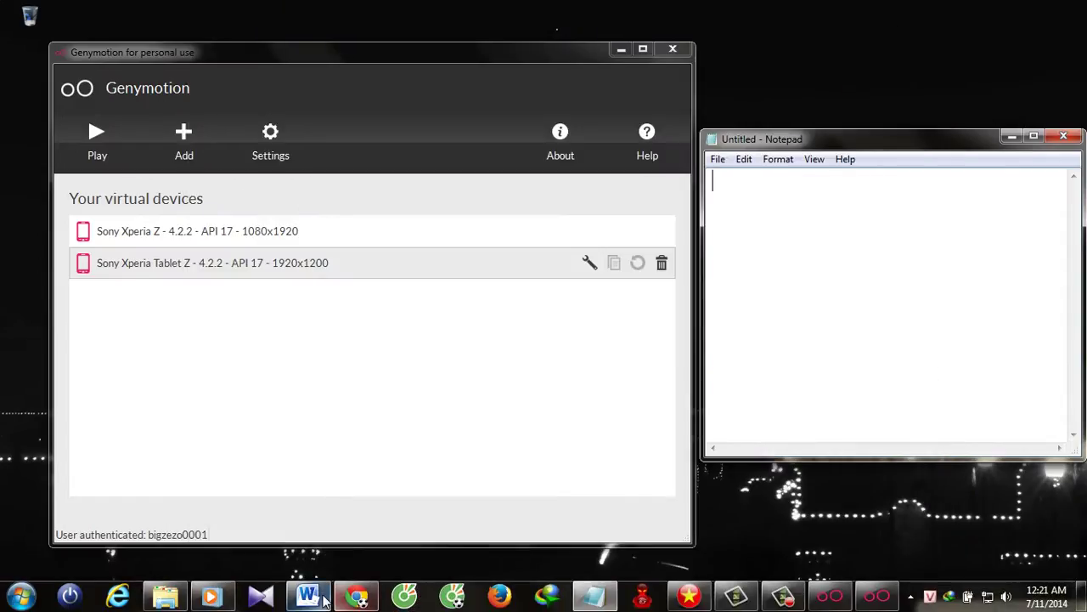
# Switch to the "geny" document in Word and review step B3's required downloads, including the ARM Translation Installer v1.1 link.
pyautogui.click(327, 594)
pyautogui.click(596, 428)
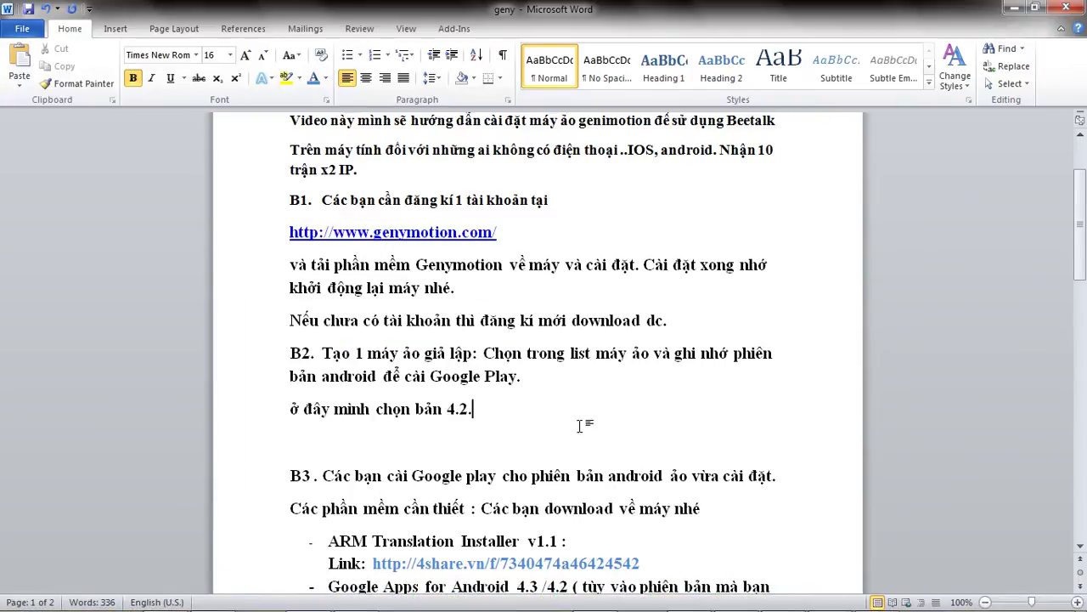
pyautogui.scroll(-1, 552, 425)
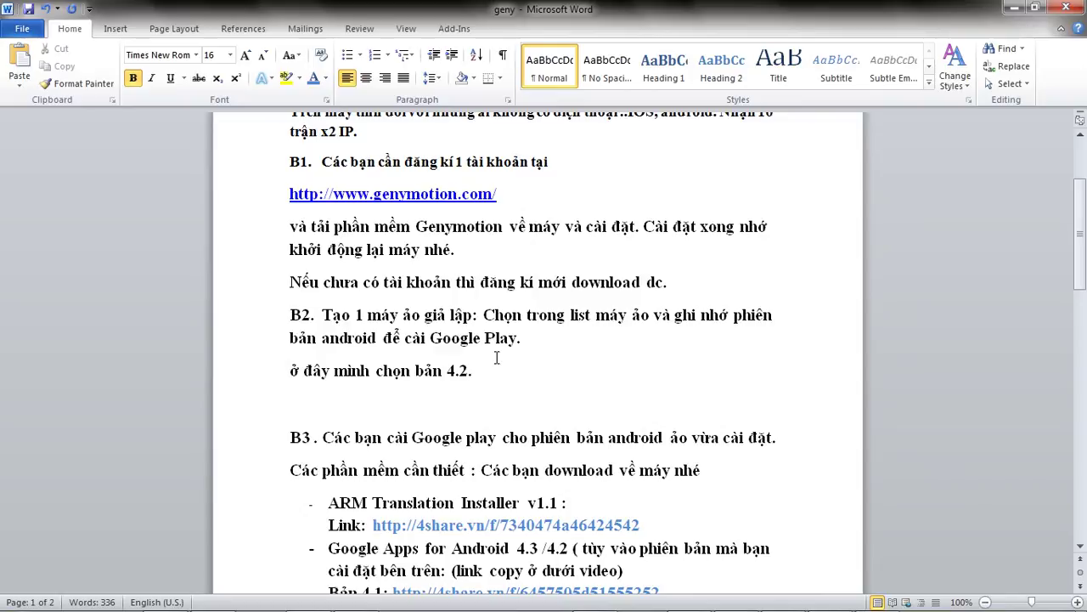
pyautogui.scroll(-4, 493, 348)
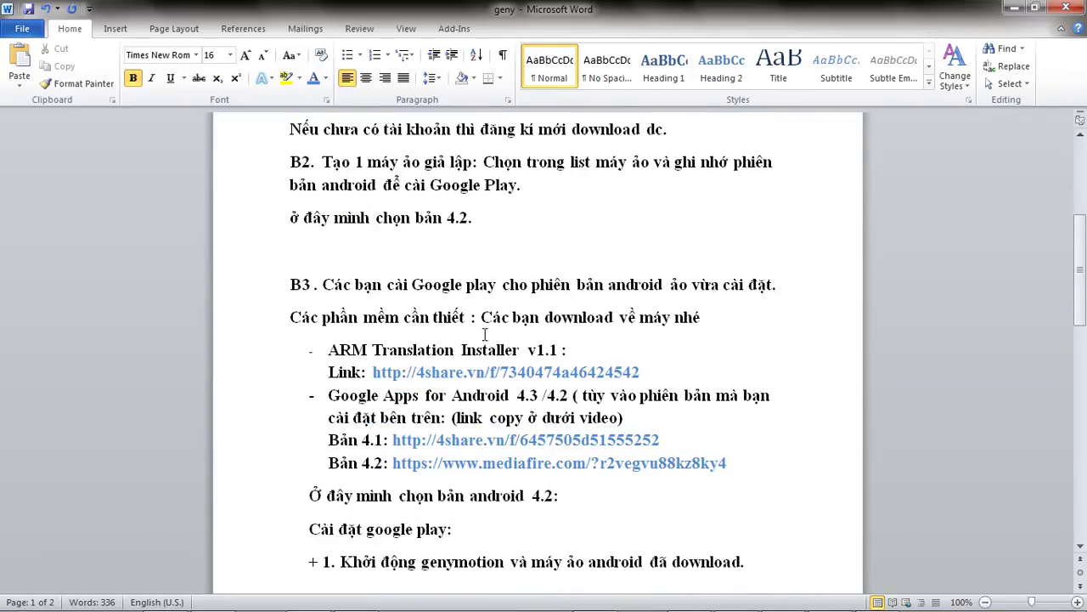
pyautogui.scroll(-2, 485, 335)
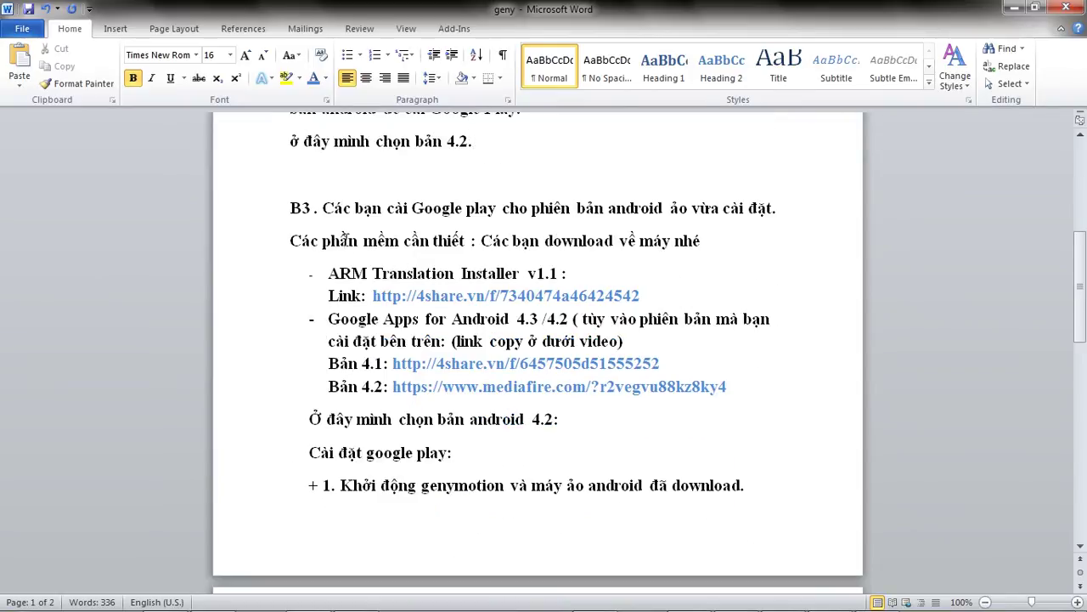
pyautogui.scroll(2, 363, 245)
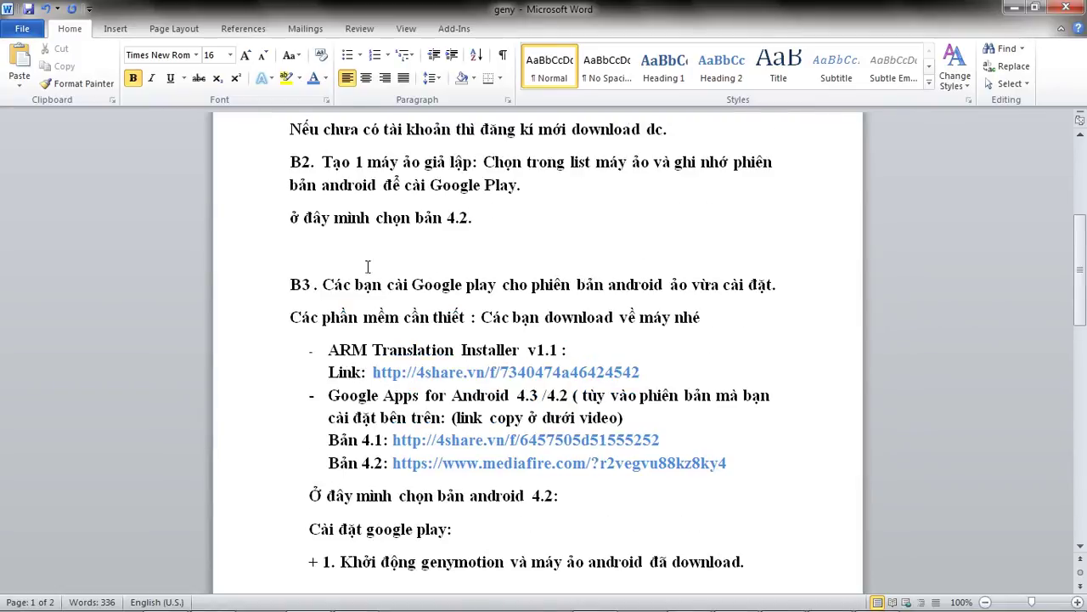
pyautogui.scroll(-2, 371, 265)
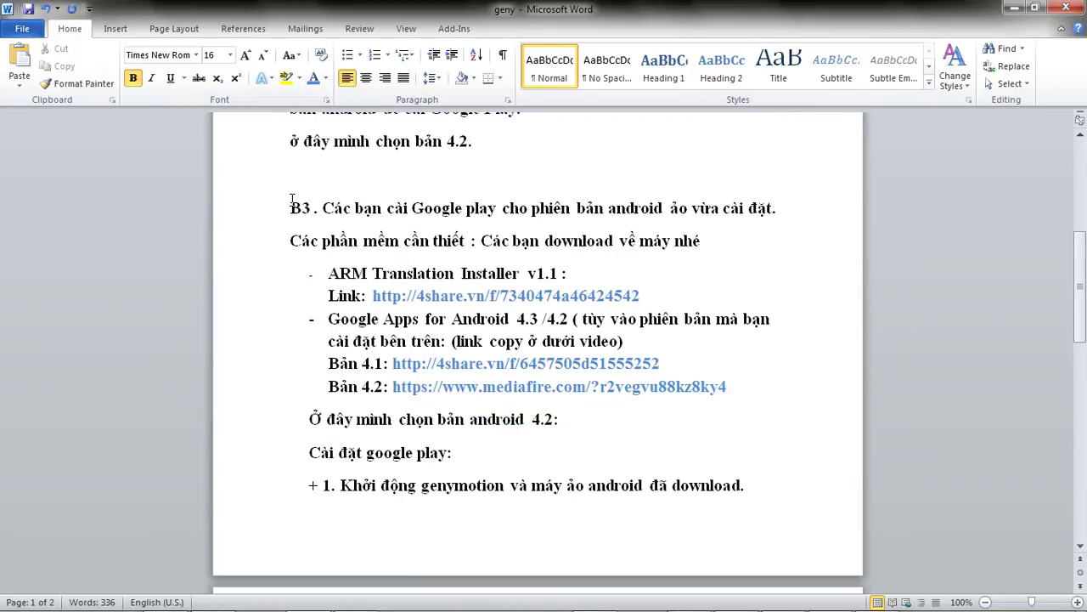
pyautogui.moveTo(291, 208); pyautogui.dragTo(594, 292)
pyautogui.click(581, 274)
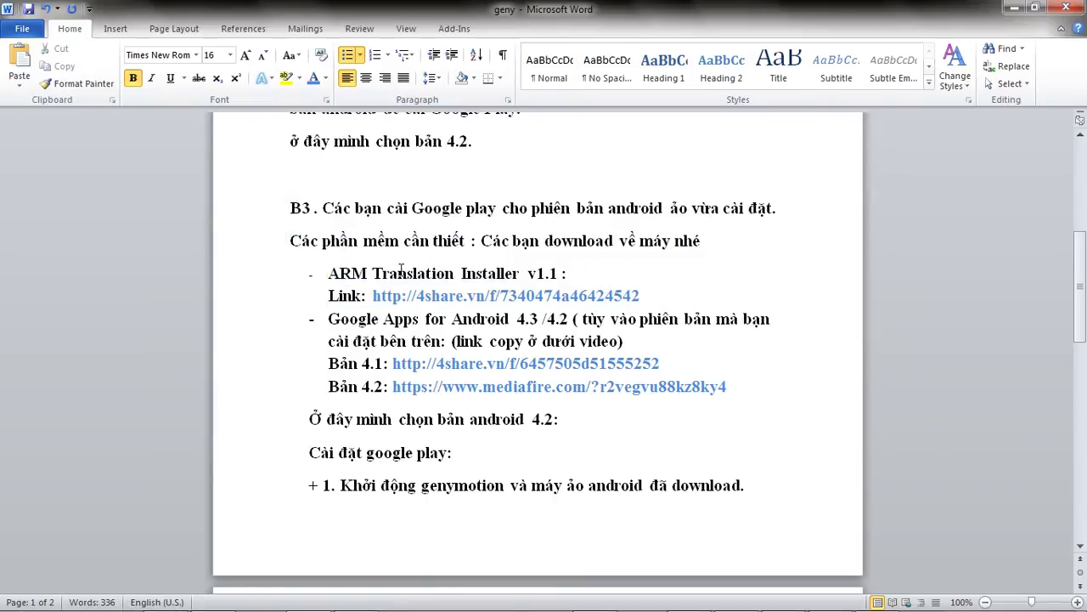
pyautogui.moveTo(373, 295); pyautogui.dragTo(641, 295)
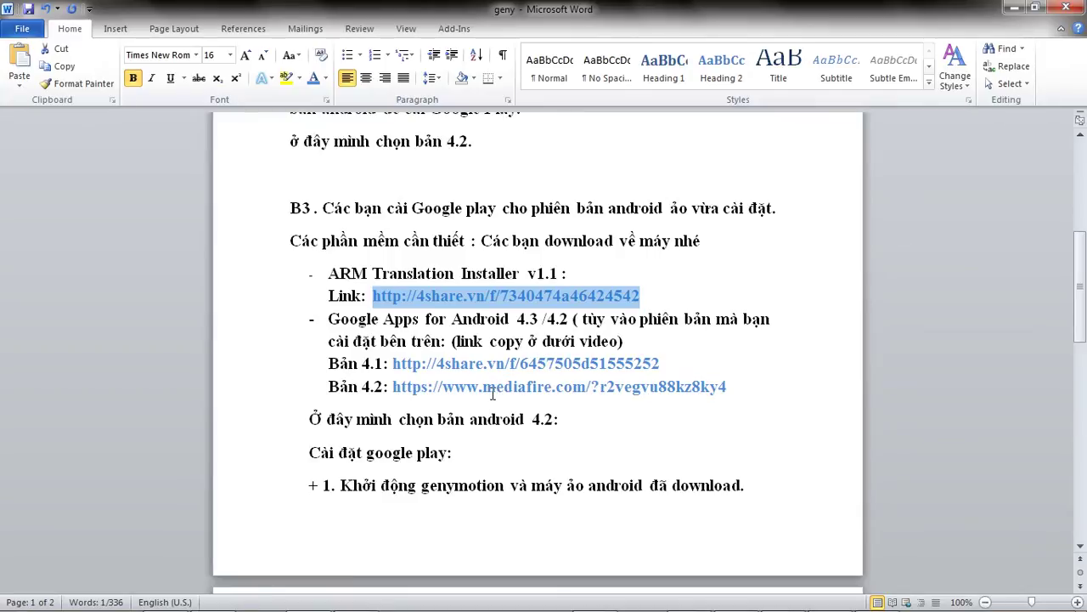
# Review the "Cài đặt google play" section and its step 1 on starting Genymotion and the downloaded Android device.
pyautogui.scroll(-2, 621, 407)
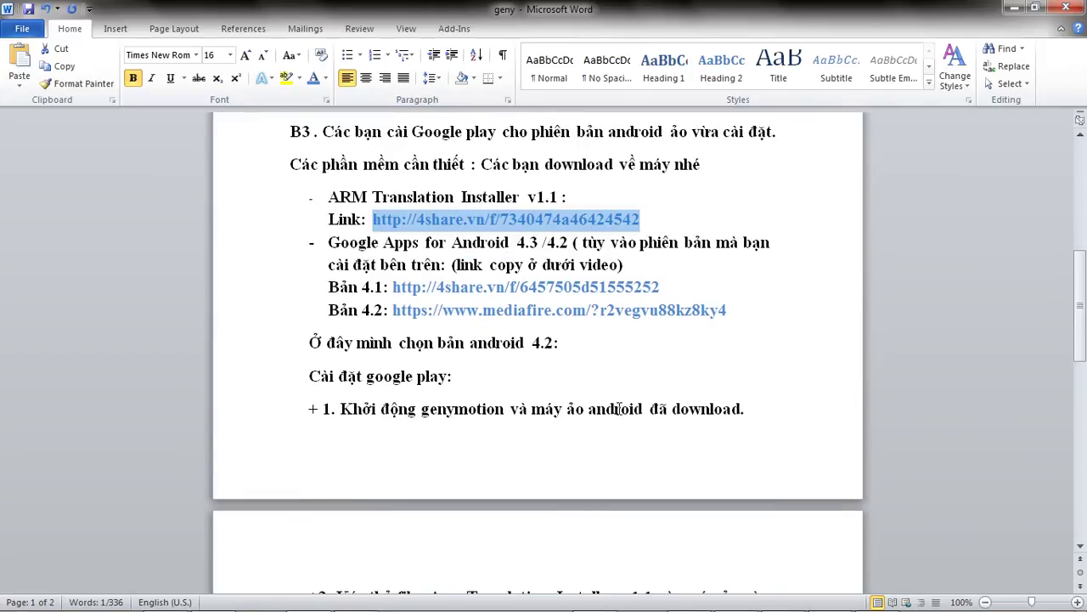
pyautogui.scroll(-1, 620, 408)
pyautogui.moveTo(507, 367); pyautogui.dragTo(468, 371)
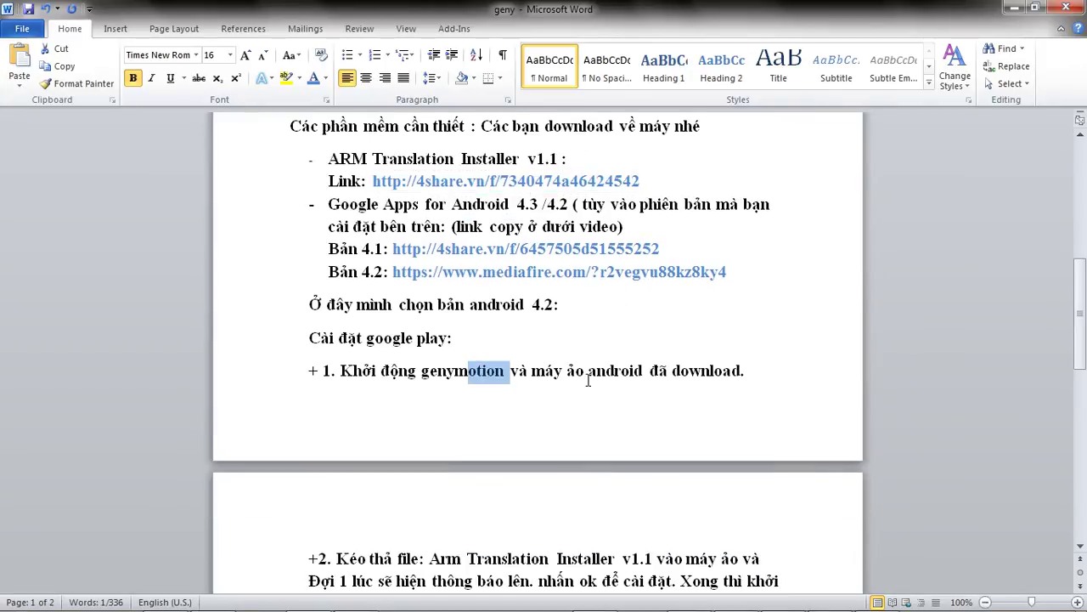
pyautogui.scroll(-3, 605, 381)
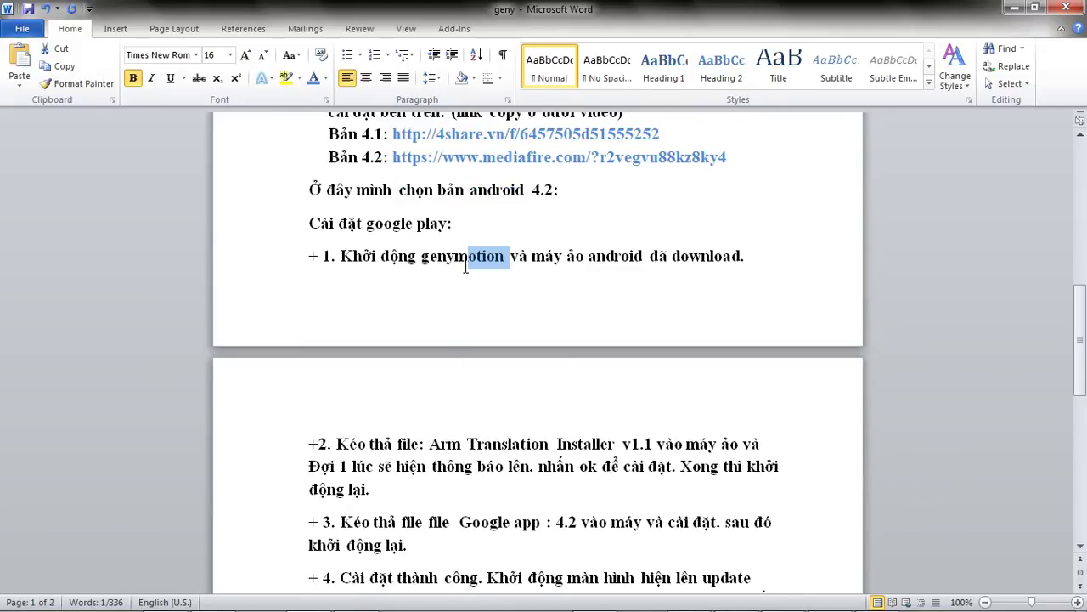
pyautogui.click(384, 232)
pyautogui.moveTo(309, 223); pyautogui.dragTo(329, 225)
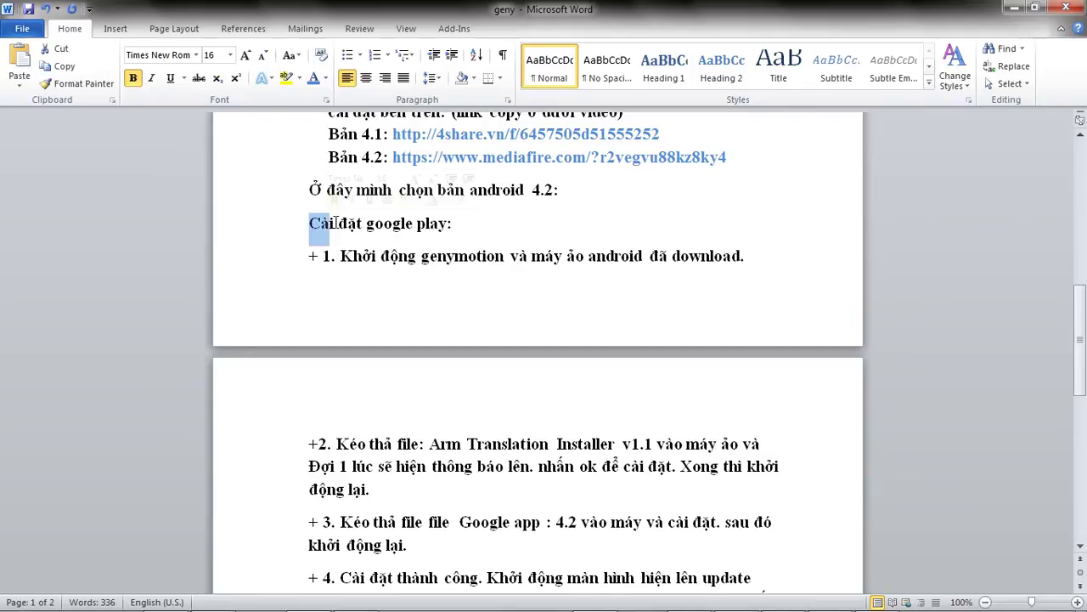
pyautogui.click(494, 231)
pyautogui.scroll(-1, 501, 316)
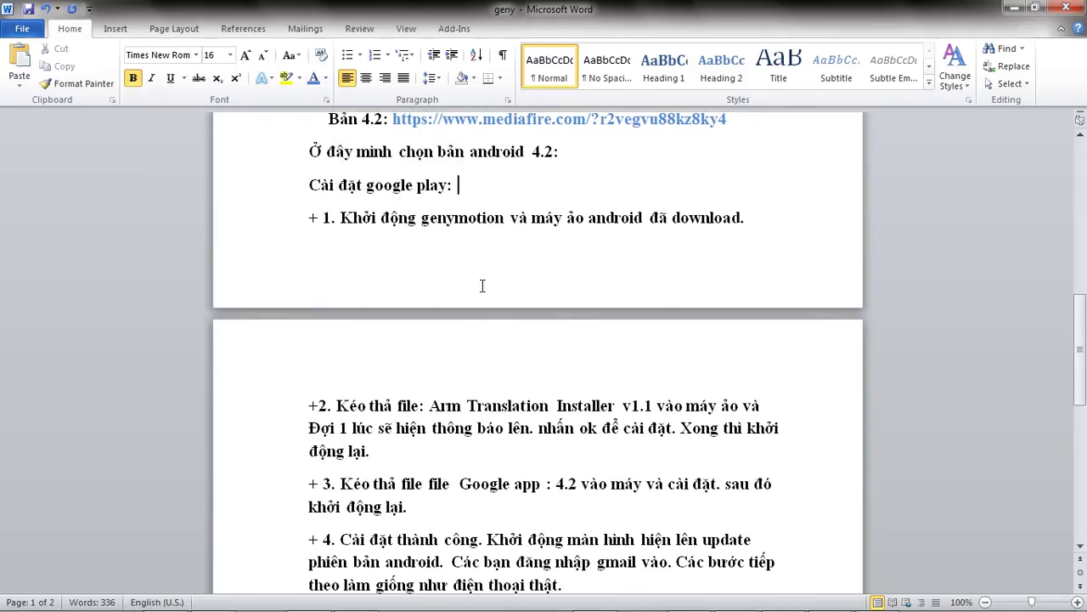
pyautogui.moveTo(422, 218); pyautogui.dragTo(735, 269)
# Read step 2 of the Google Play instructions, on installing Arm Translation Installer v1.1 in the virtual device.
pyautogui.scroll(-3, 736, 268)
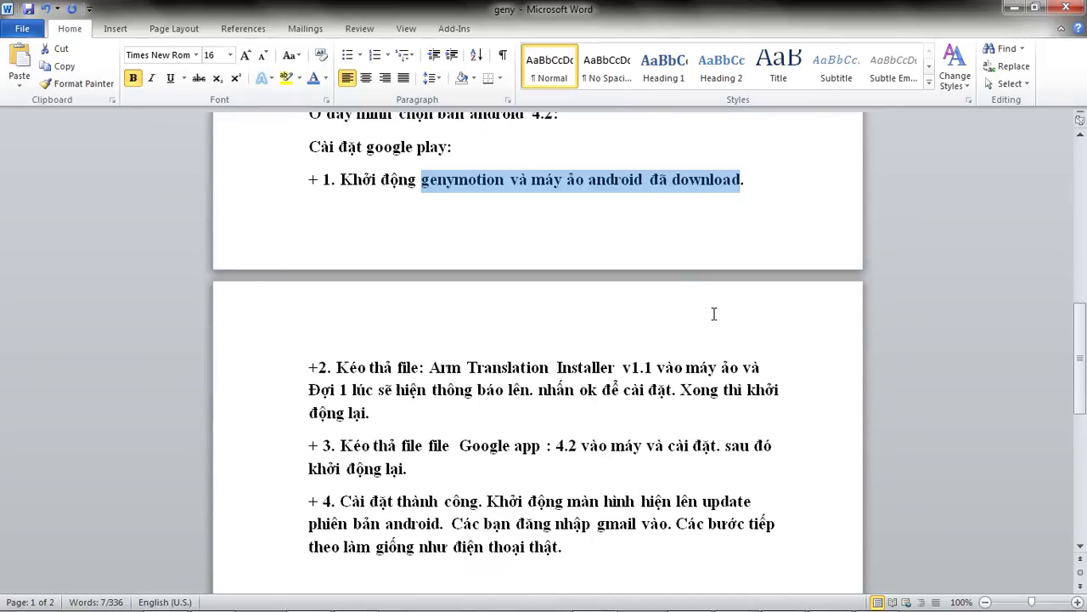
pyautogui.moveTo(431, 291); pyautogui.dragTo(539, 332)
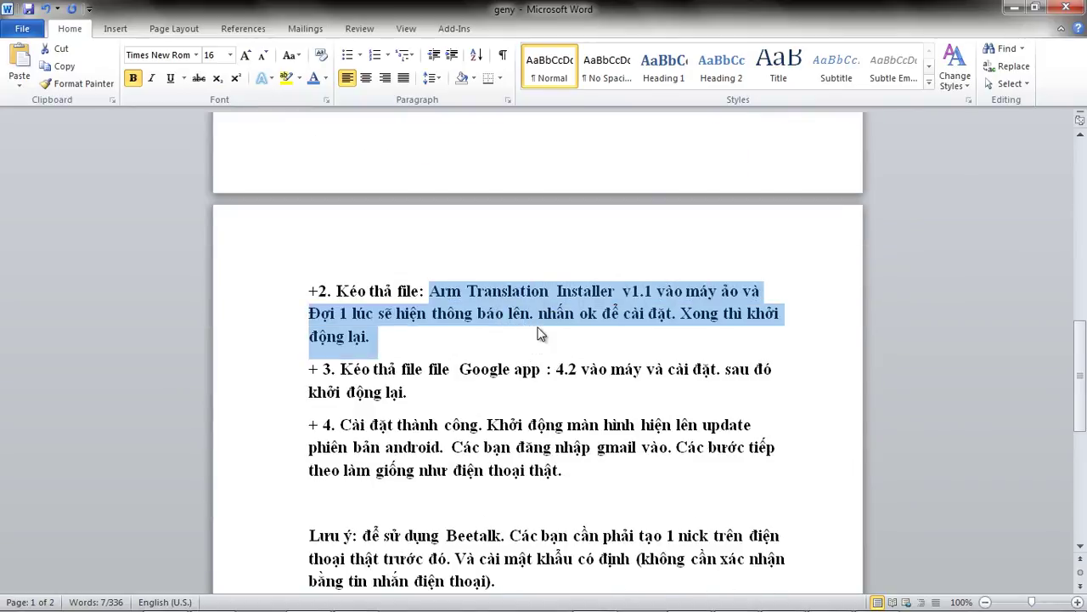
pyautogui.click(478, 339)
pyautogui.scroll(-1, 477, 339)
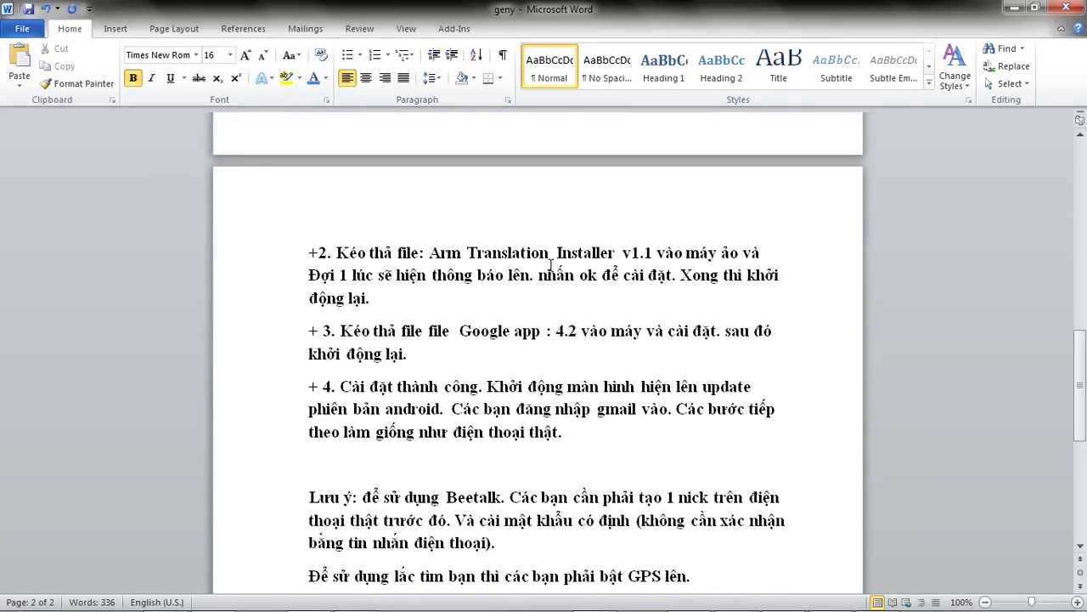